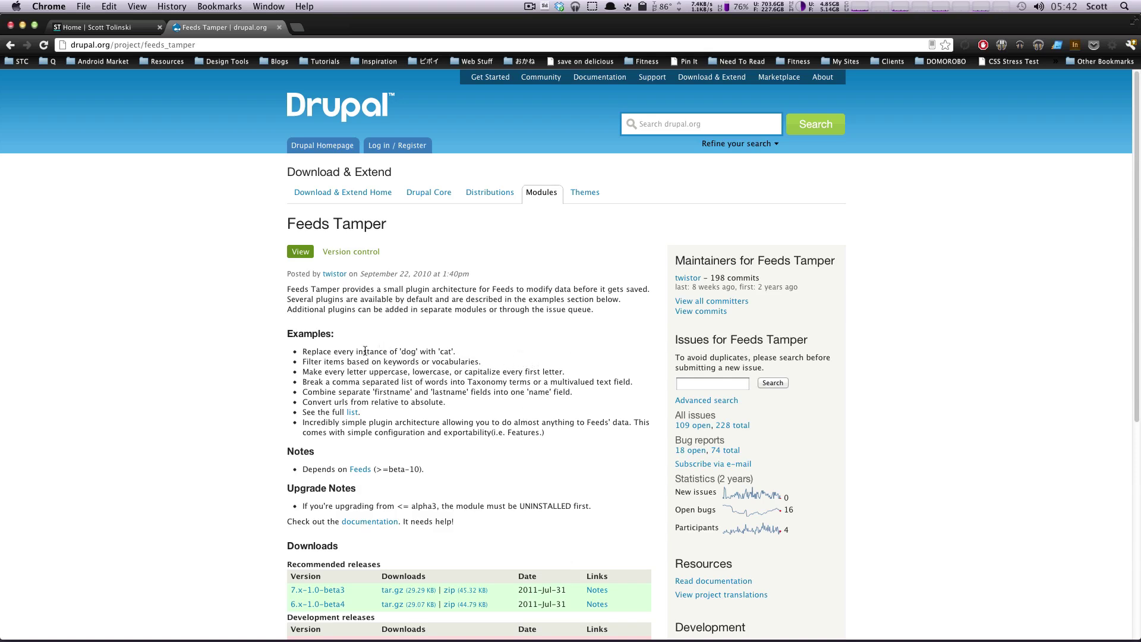
# Highlight the Feeds Tamper usage examples: keyword filtering, list splitting, Taxonomy, field combining, relative-to-absolute URLs
pyautogui.moveTo(305, 346); pyautogui.dragTo(408, 351)
pyautogui.moveTo(334, 363); pyautogui.dragTo(416, 363)
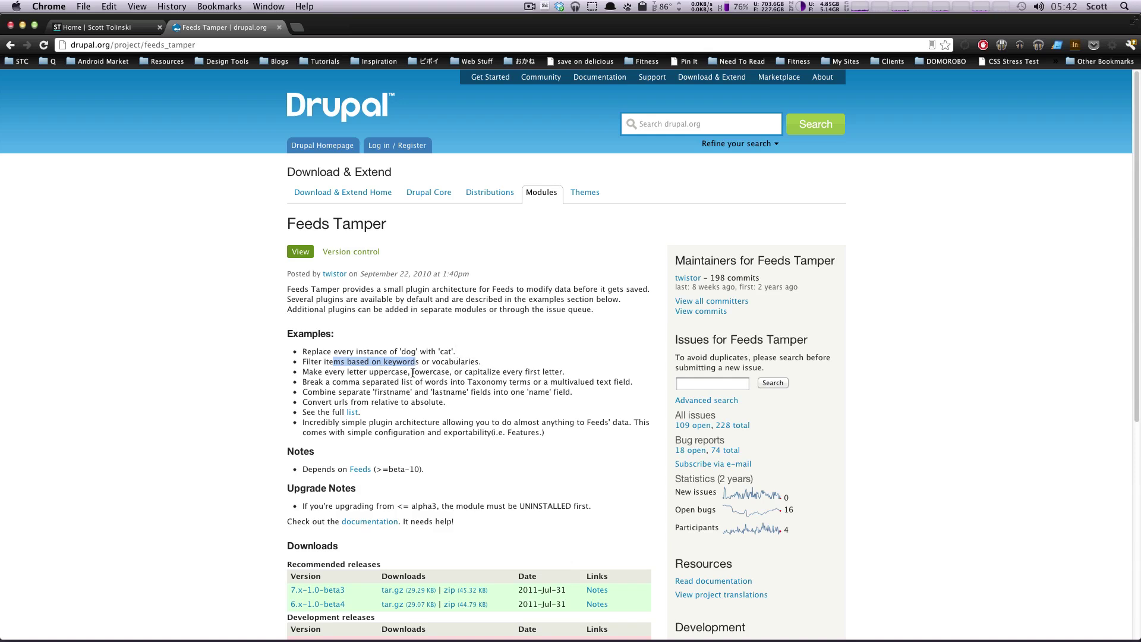
pyautogui.doubleClick(311, 383)
pyautogui.click(330, 380)
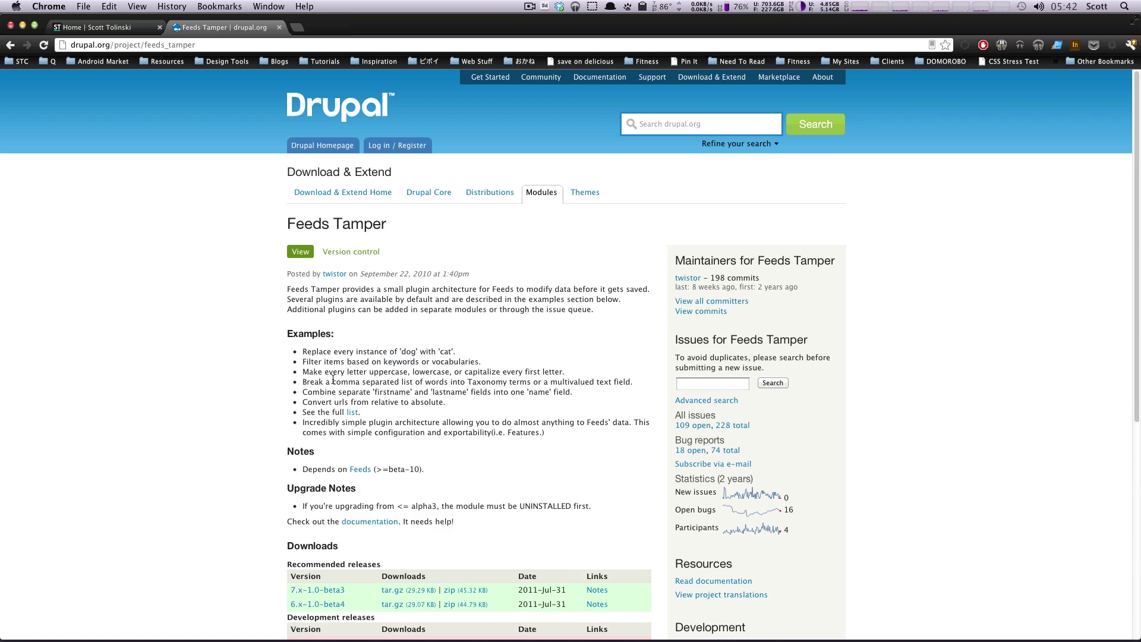
pyautogui.doubleClick(469, 381)
pyautogui.tripleClick(368, 392)
pyautogui.click(366, 393)
pyautogui.moveTo(368, 403); pyautogui.dragTo(449, 404)
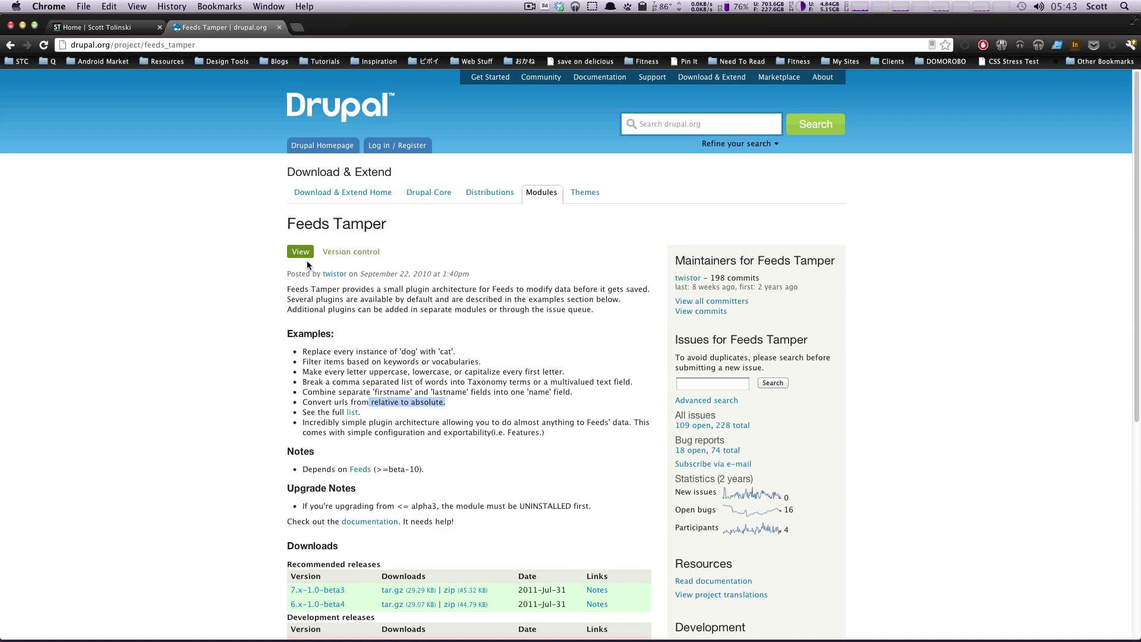
# Enable Feeds Tamper and Feeds Tamper Admin UI under the Feeds module category and save
pyautogui.click(140, 27)
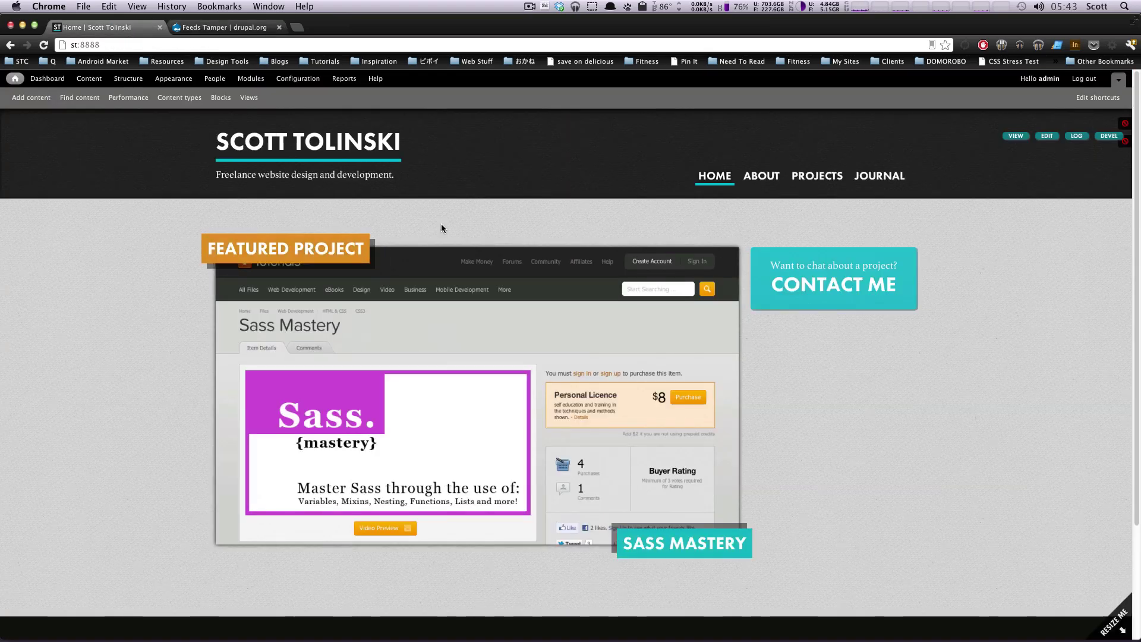
pyautogui.click(268, 79)
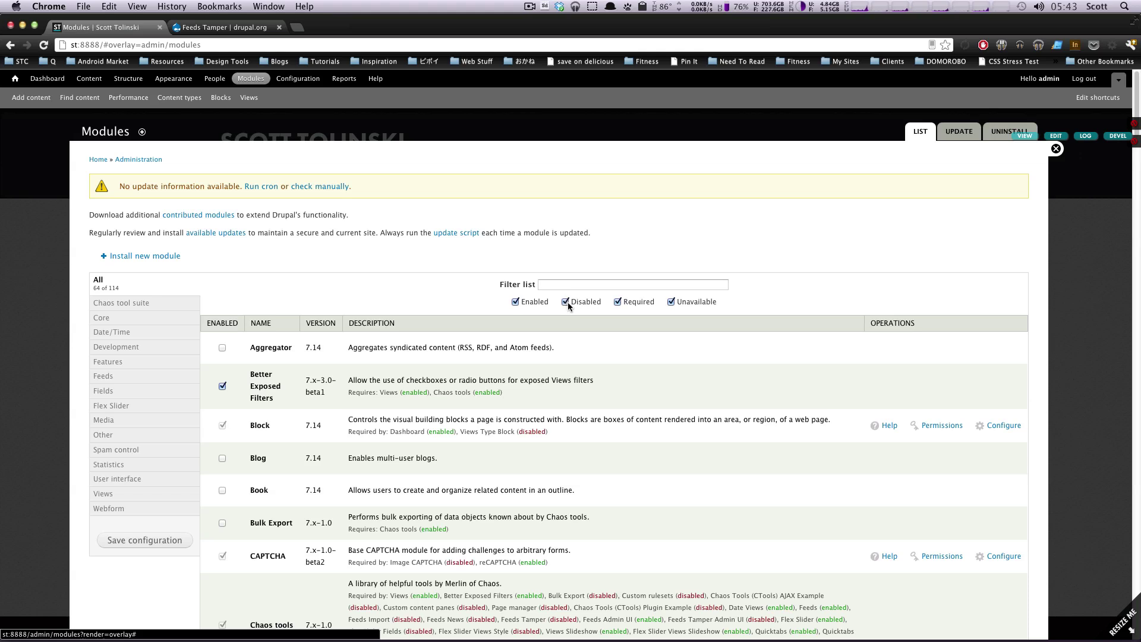
pyautogui.click(119, 377)
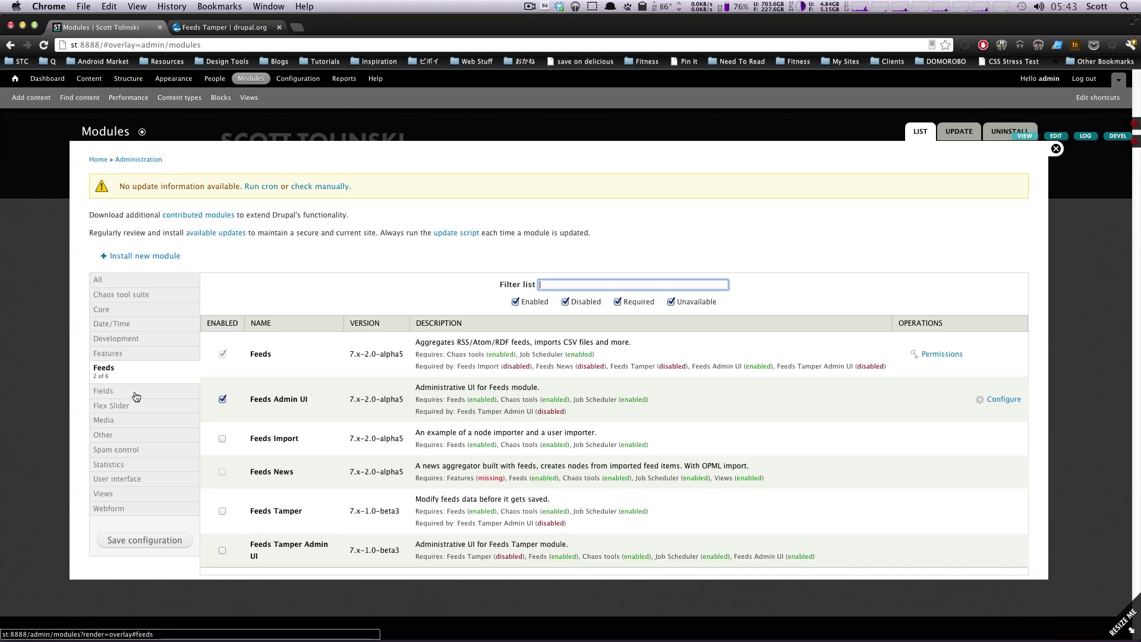
pyautogui.click(223, 510)
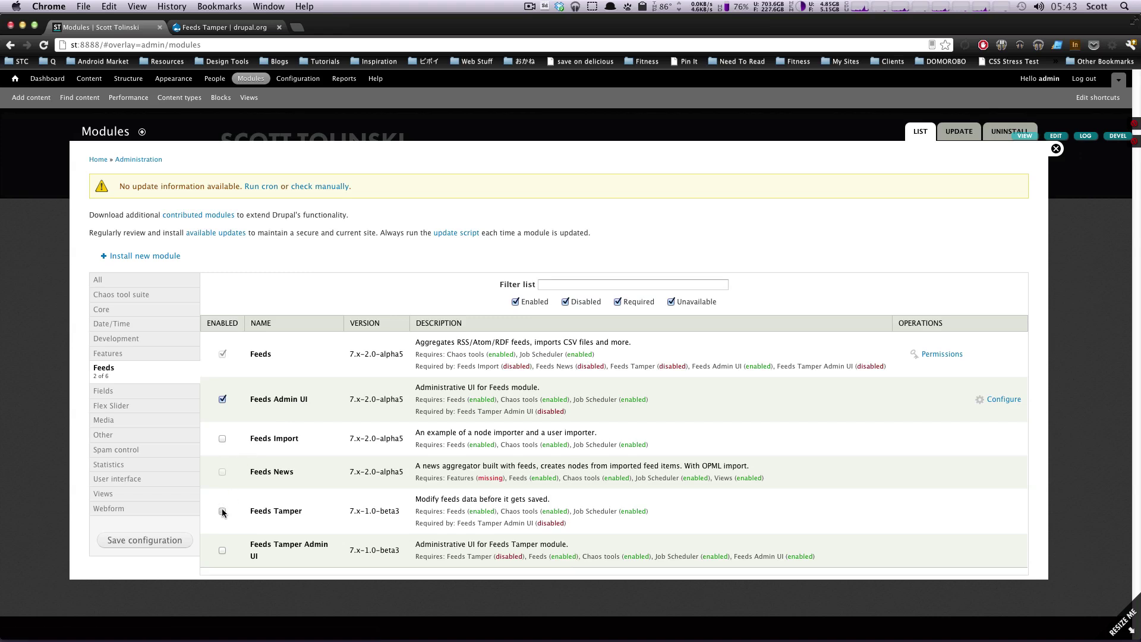
pyautogui.click(222, 550)
pyautogui.click(150, 542)
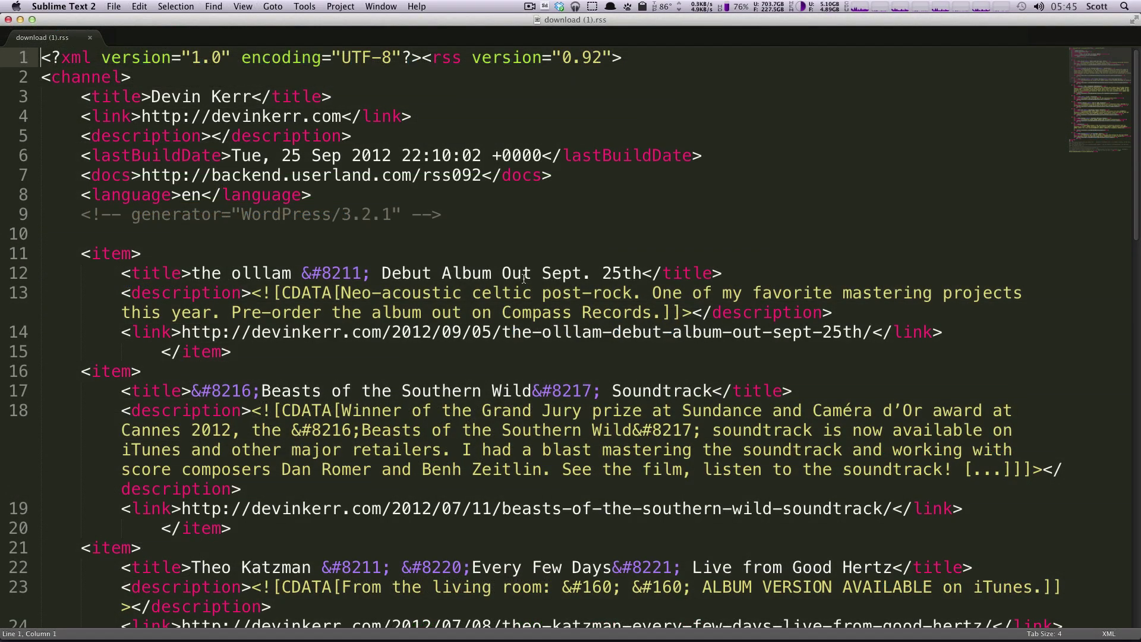
# Scroll through the feed items in download (1).rss, then return to the Feeds importers page
pyautogui.scroll(-5, 524, 277)
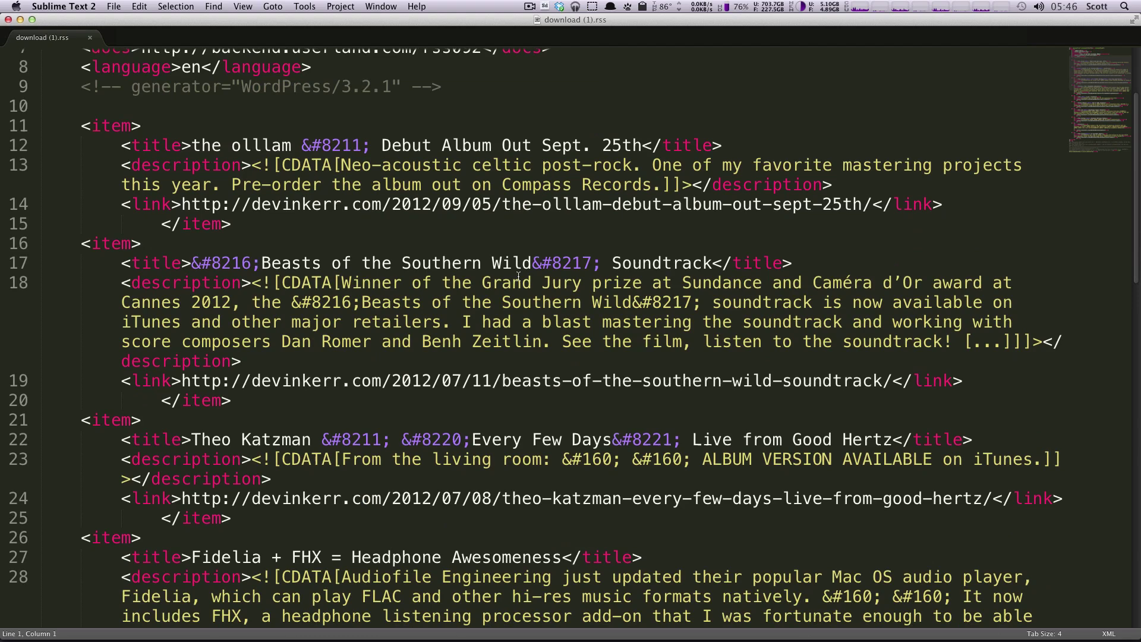
pyautogui.scroll(-4, 519, 276)
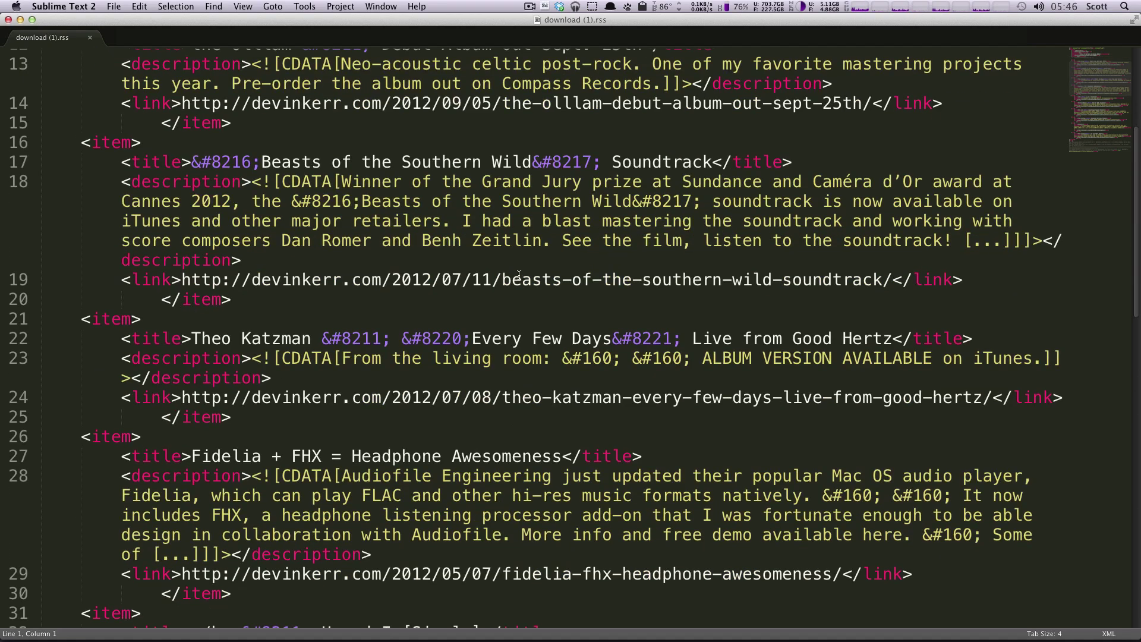
pyautogui.scroll(-1, 519, 276)
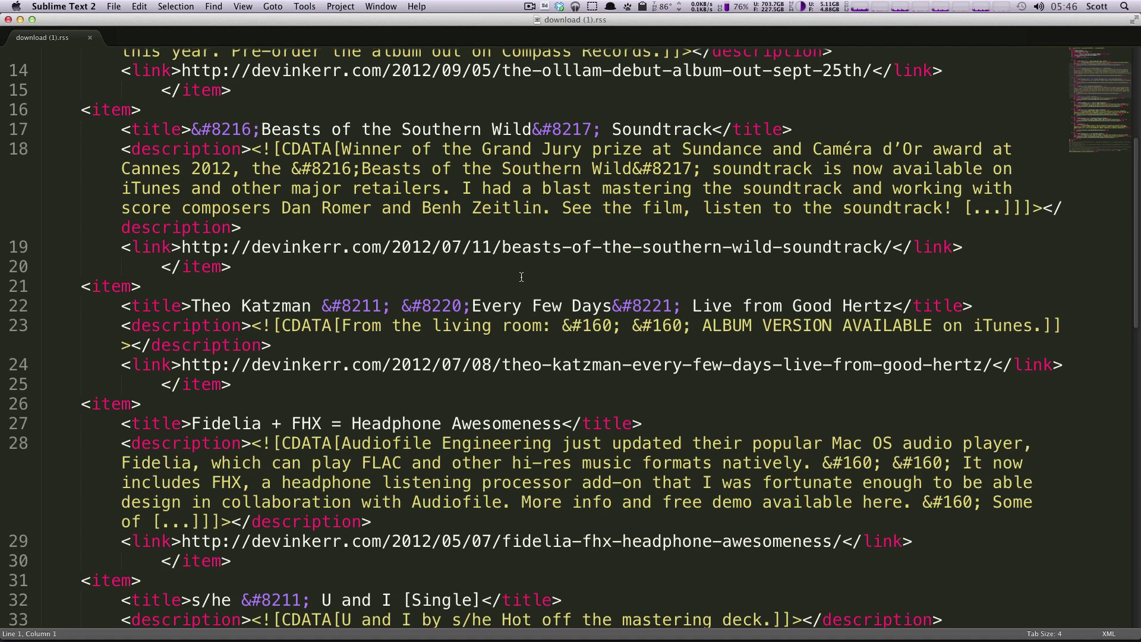
pyautogui.scroll(-6, 521, 276)
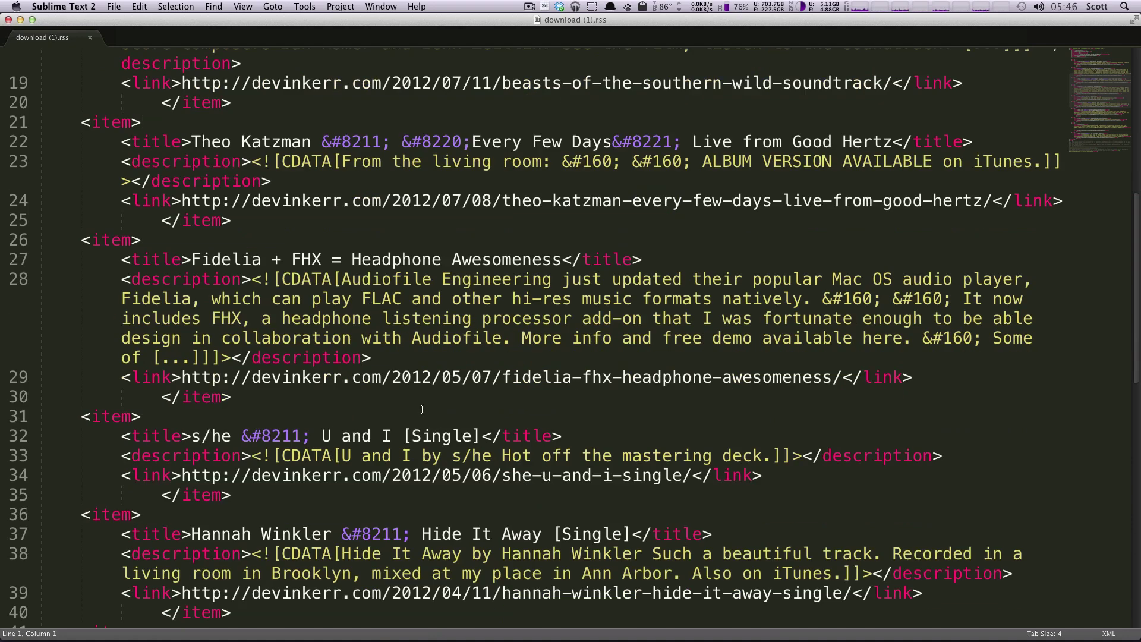
pyautogui.press('super+Tab')
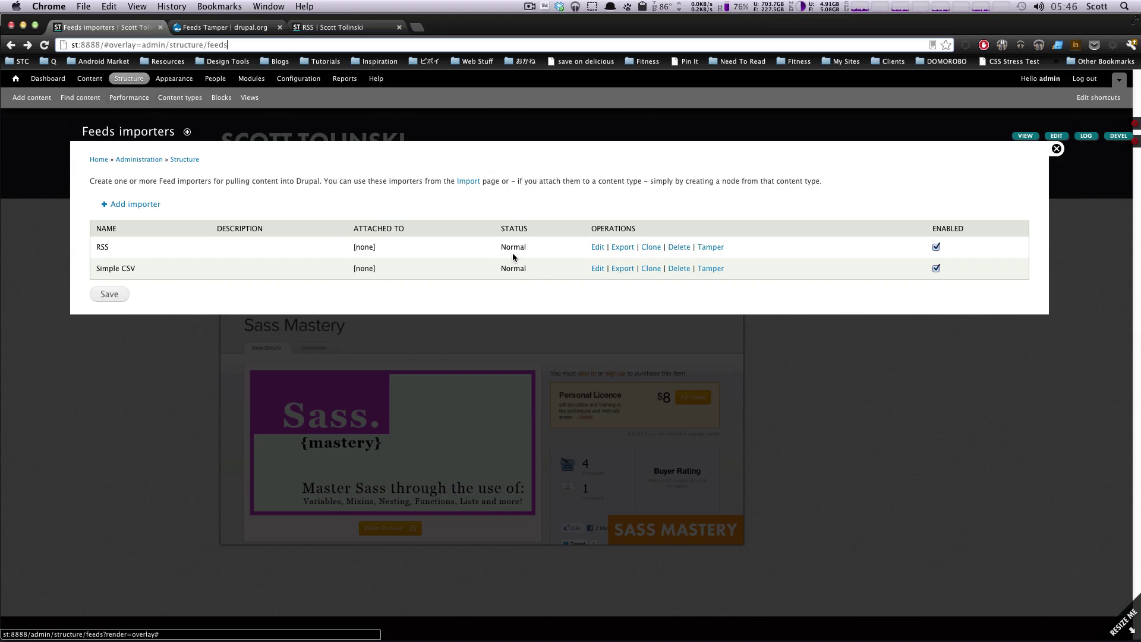
# Open the RSS importer's Tamper page and point out the Title -> Title and Description -> Body mappings
pyautogui.click(711, 247)
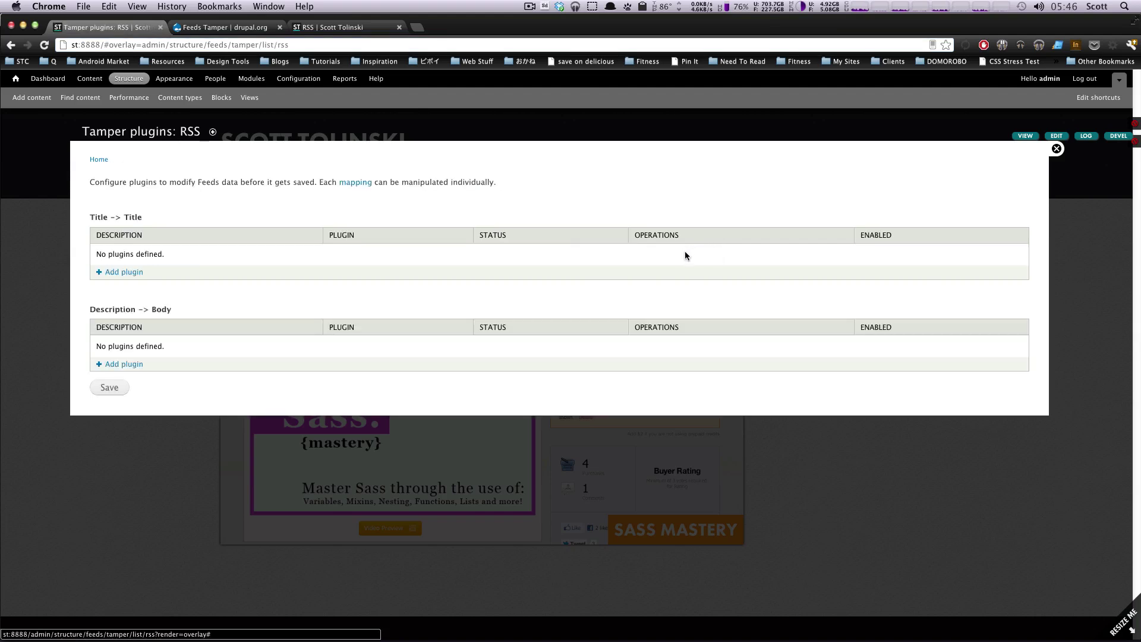
pyautogui.moveTo(89, 181); pyautogui.dragTo(373, 182)
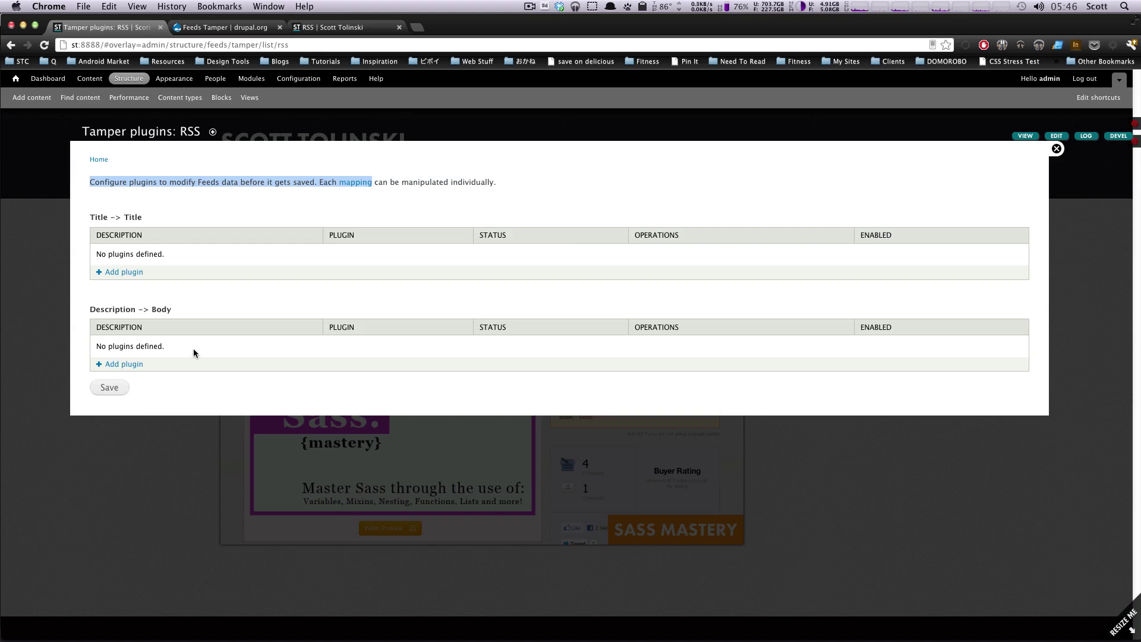
pyautogui.moveTo(89, 216); pyautogui.dragTo(132, 221)
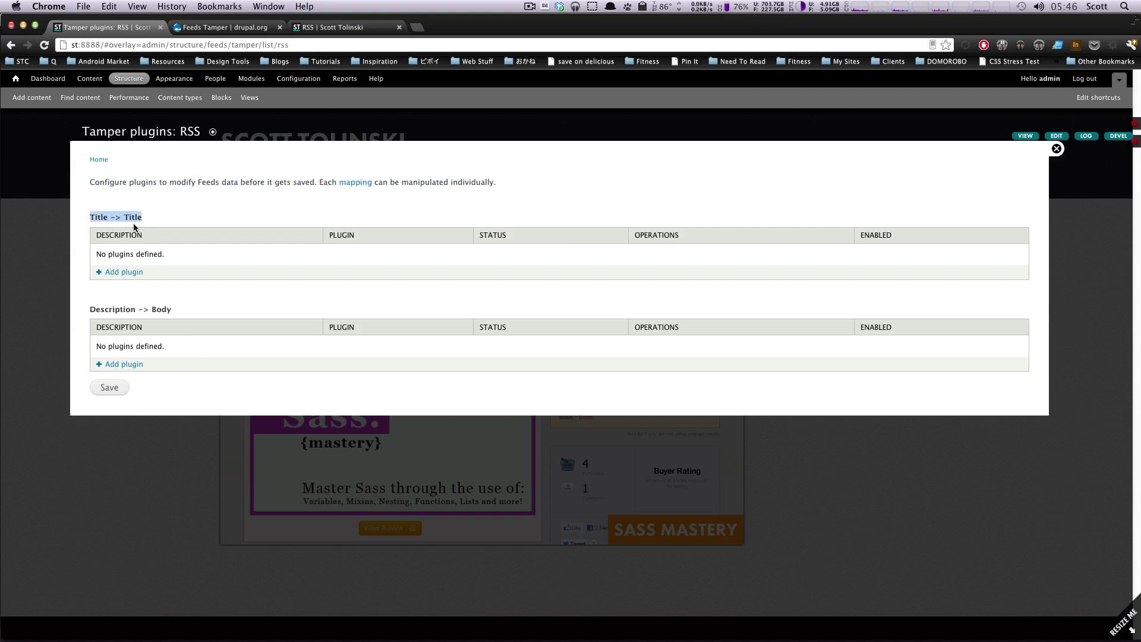
pyautogui.doubleClick(115, 306)
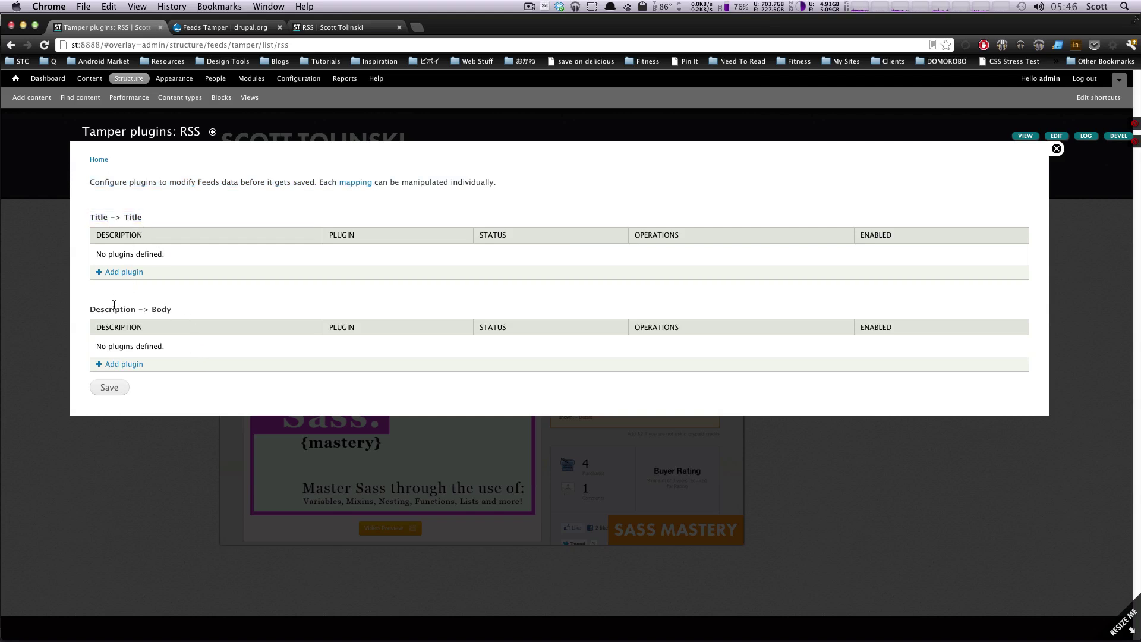
pyautogui.doubleClick(165, 307)
# Highlight the description and title tags in download (1).rss, then return to the Tamper page
pyautogui.press('super+Tab')
pyautogui.press('super+Tab')
pyautogui.press('super+shift+Tab')
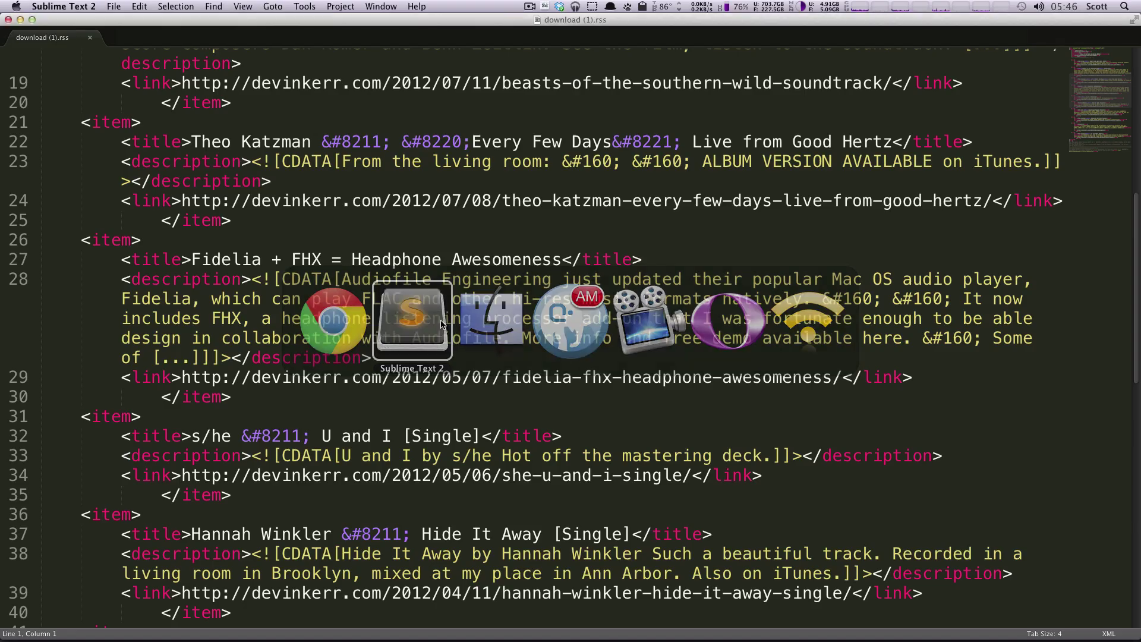
pyautogui.doubleClick(229, 288)
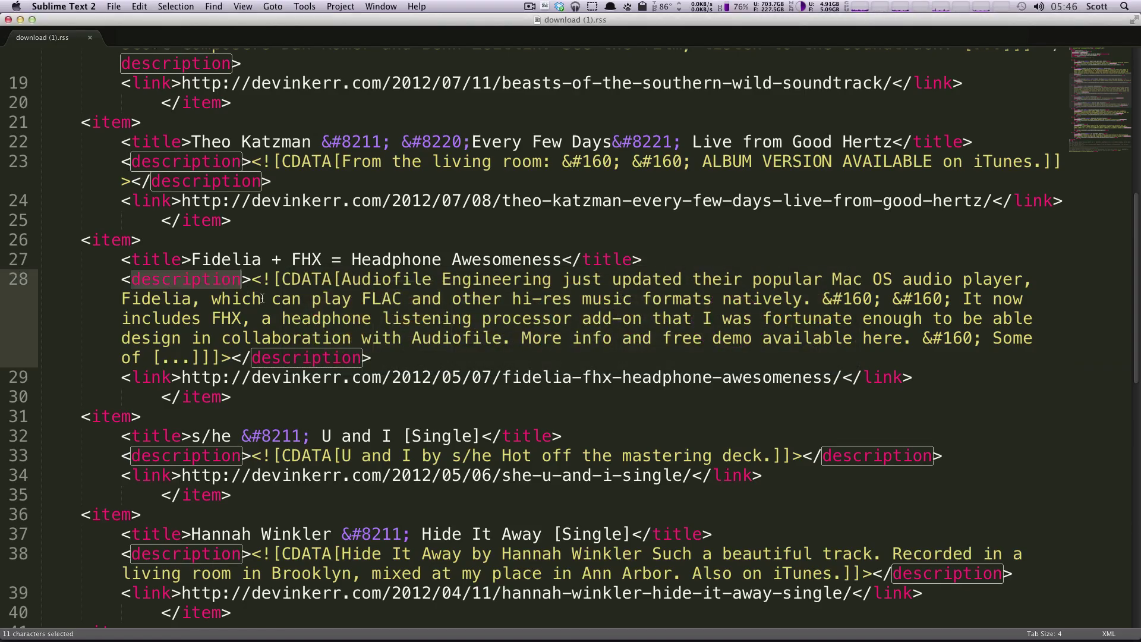
pyautogui.doubleClick(175, 259)
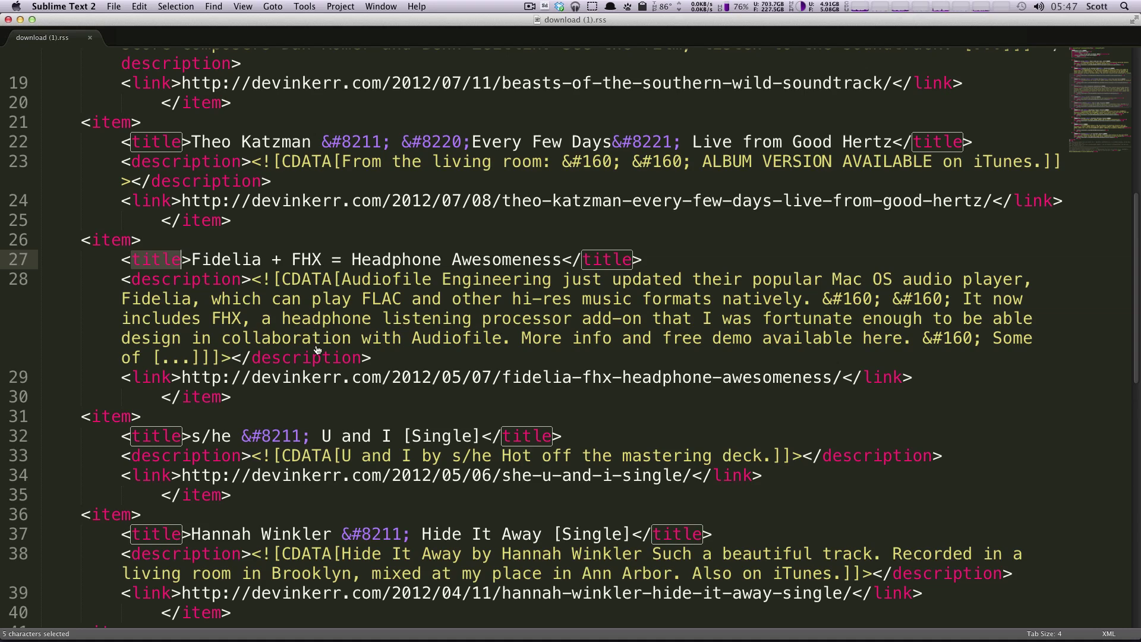
pyautogui.press('super+Tab')
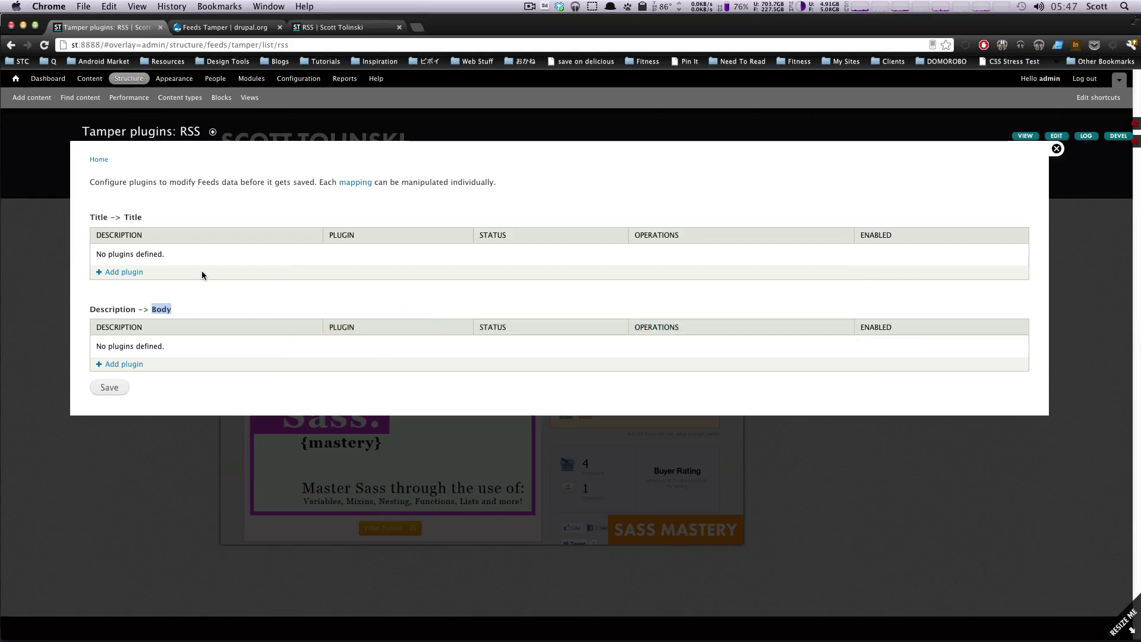
# Add a Truncate plugin to Title -> Title, limited to 5 characters with ellipses
pyautogui.click(109, 273)
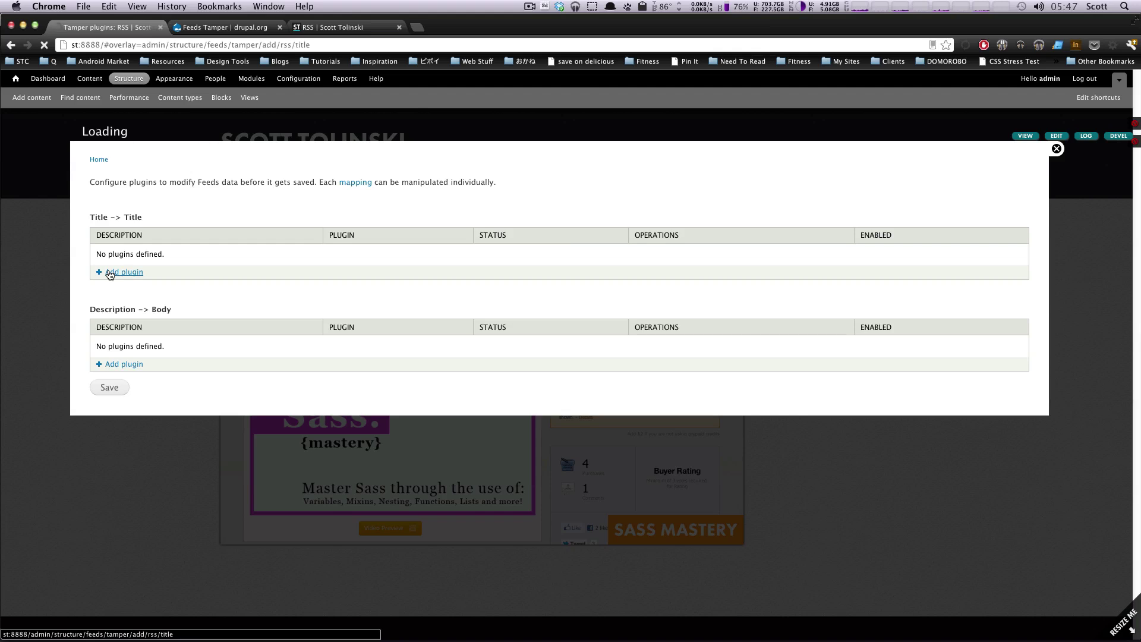
pyautogui.click(133, 198)
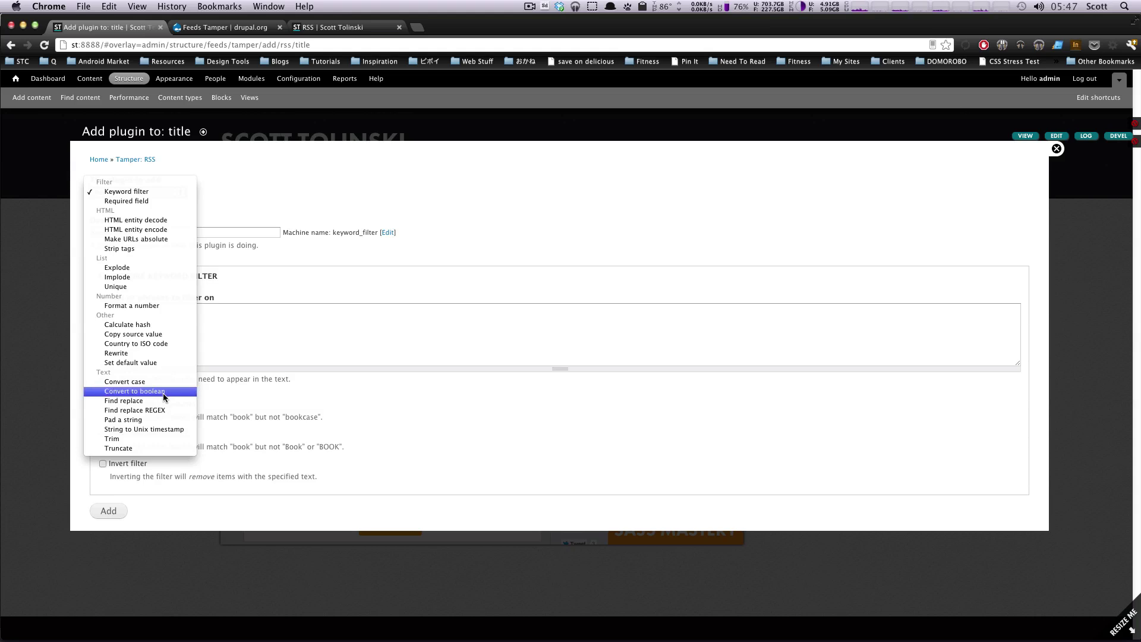
pyautogui.click(151, 449)
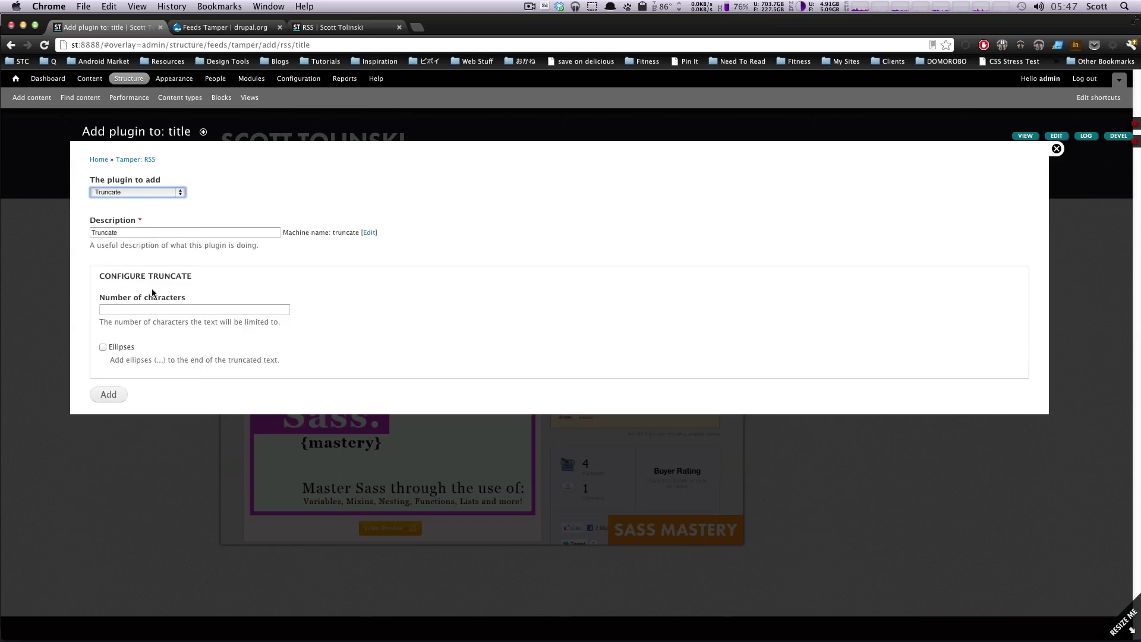
pyautogui.click(142, 312)
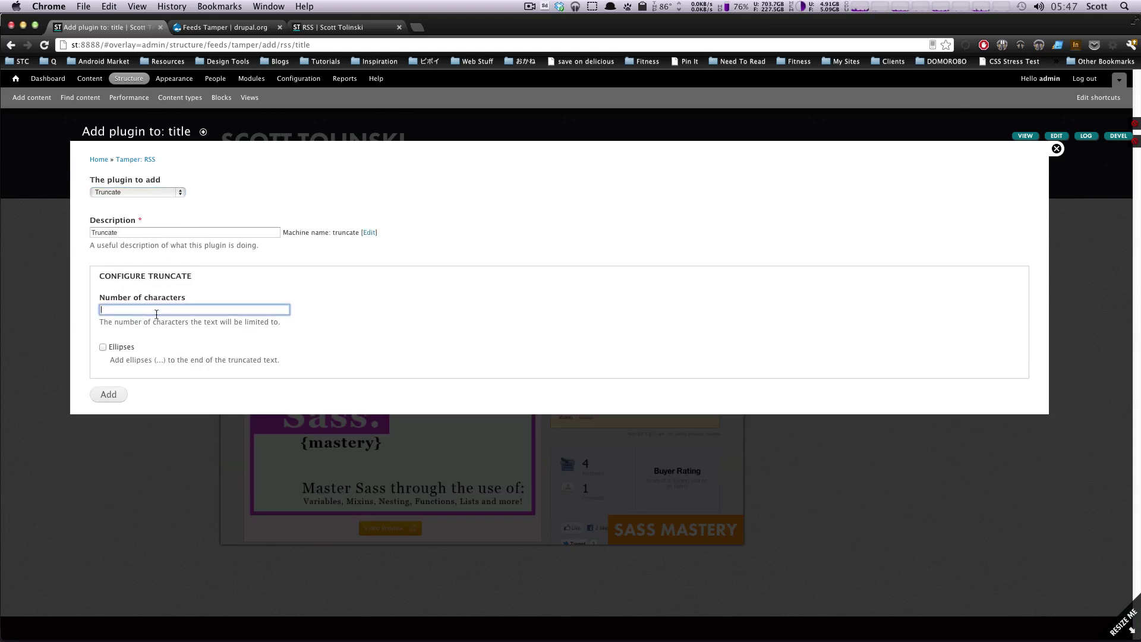
pyautogui.write('5')
pyautogui.click(104, 348)
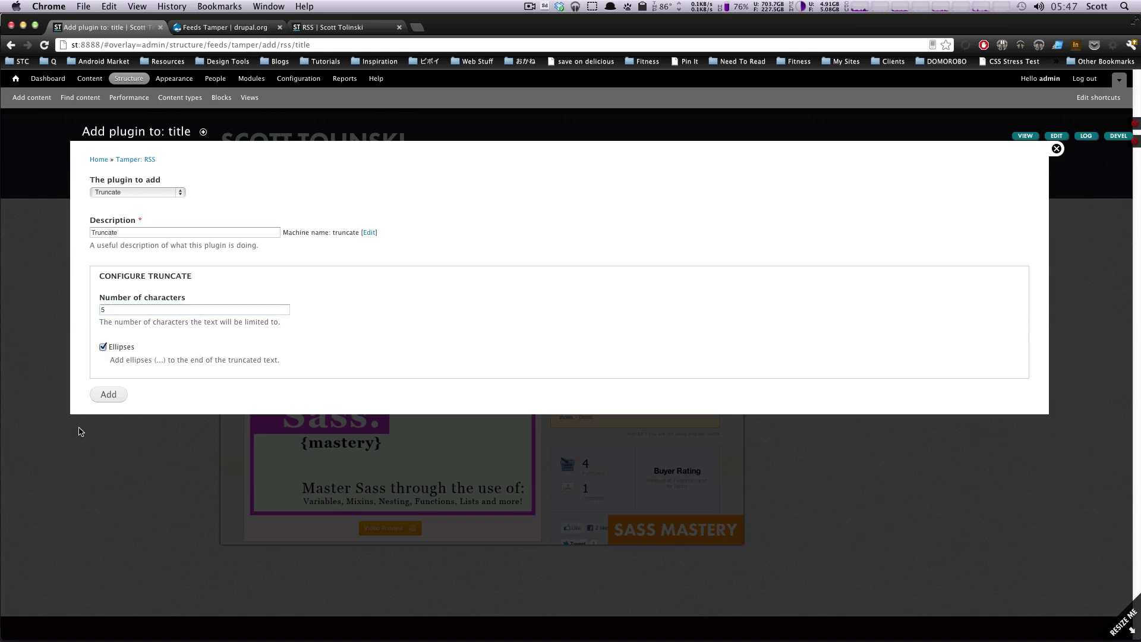
pyautogui.click(108, 396)
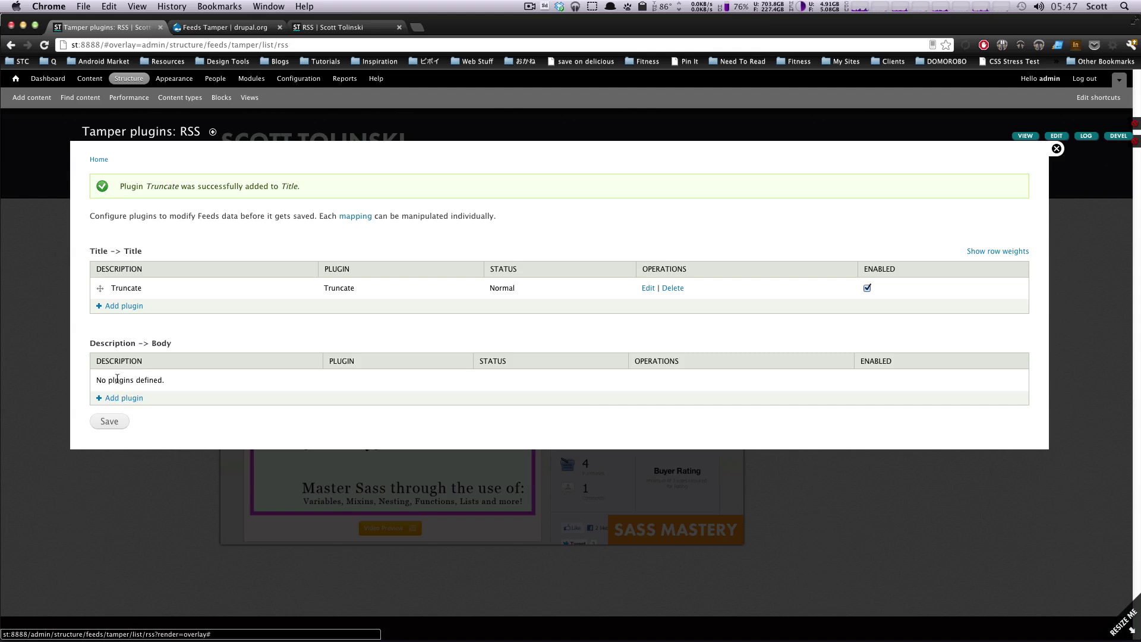
pyautogui.moveTo(122, 287); pyautogui.dragTo(136, 287)
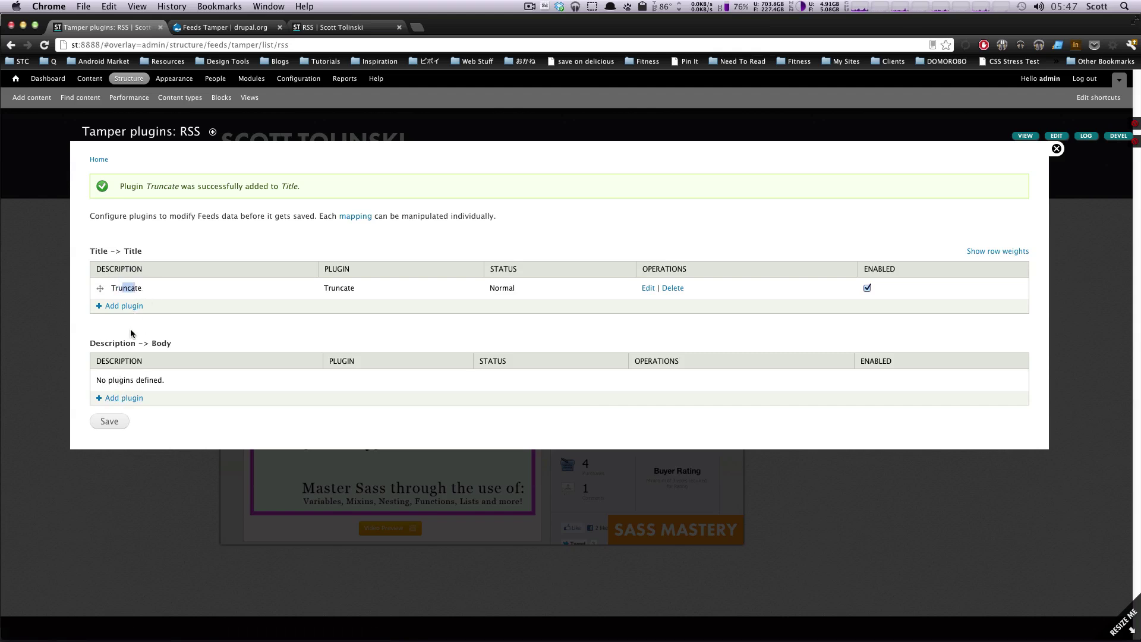
# Add a Keyword filter plugin to Description -> Body with 'album' as the word to filter on
pyautogui.click(119, 400)
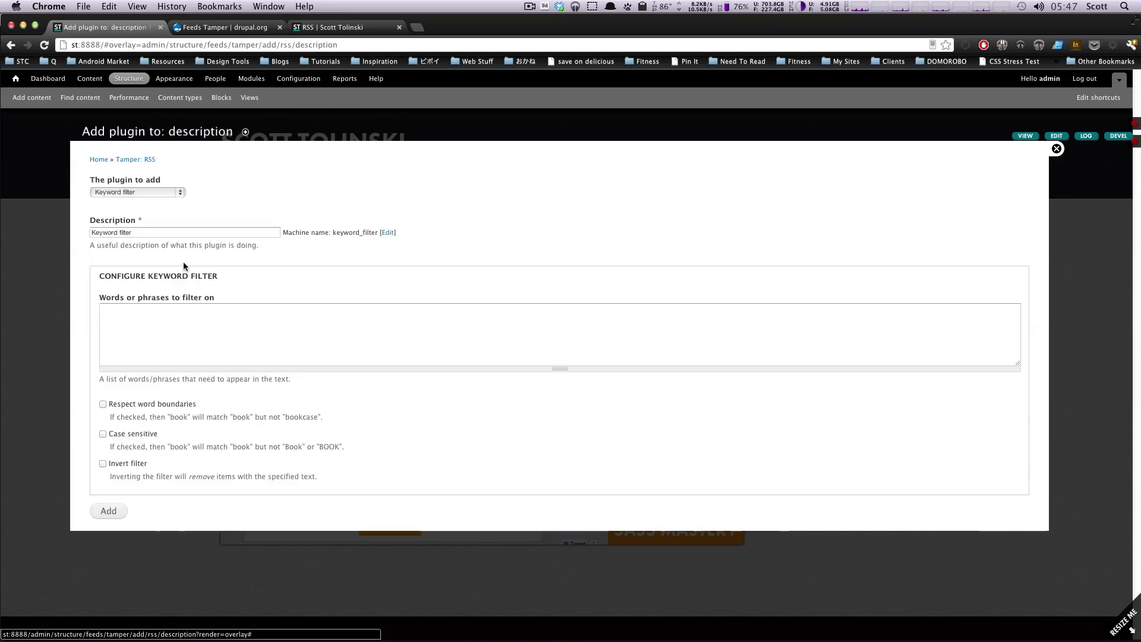
pyautogui.click(138, 191)
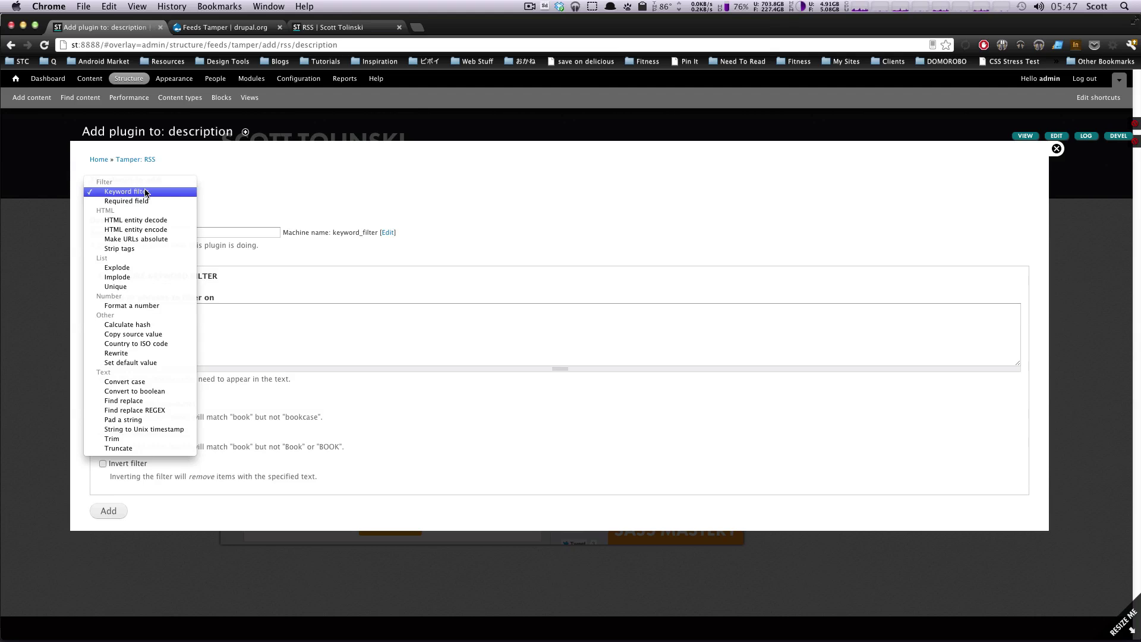
pyautogui.click(145, 191)
pyautogui.press('super+Tab')
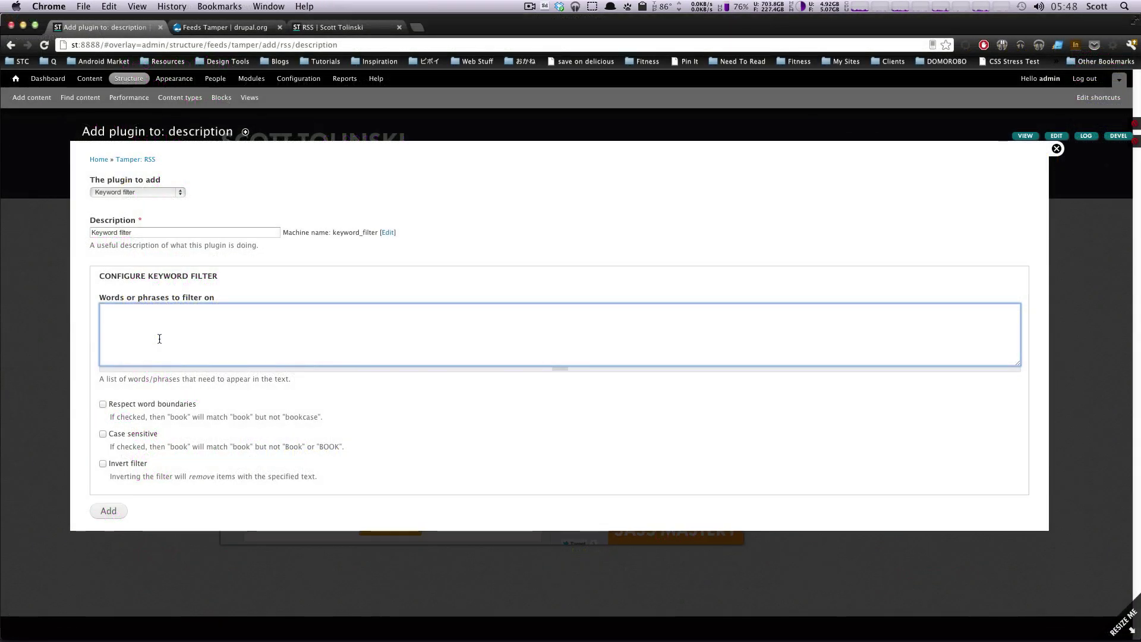
pyautogui.write('album')
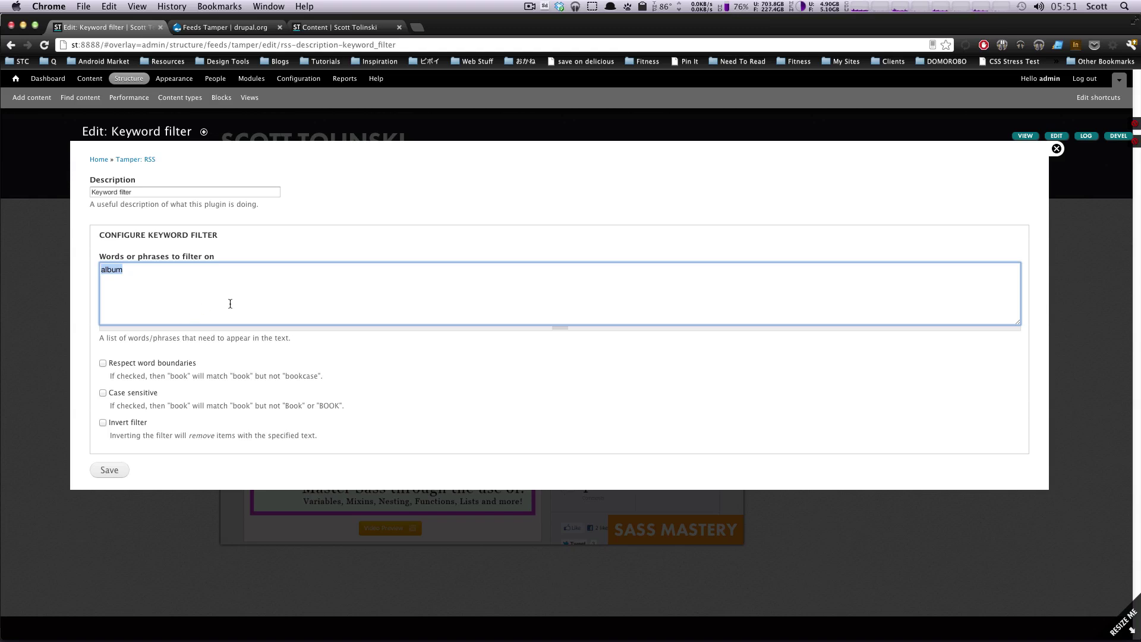
pyautogui.click(127, 269)
pyautogui.doubleClick(110, 268)
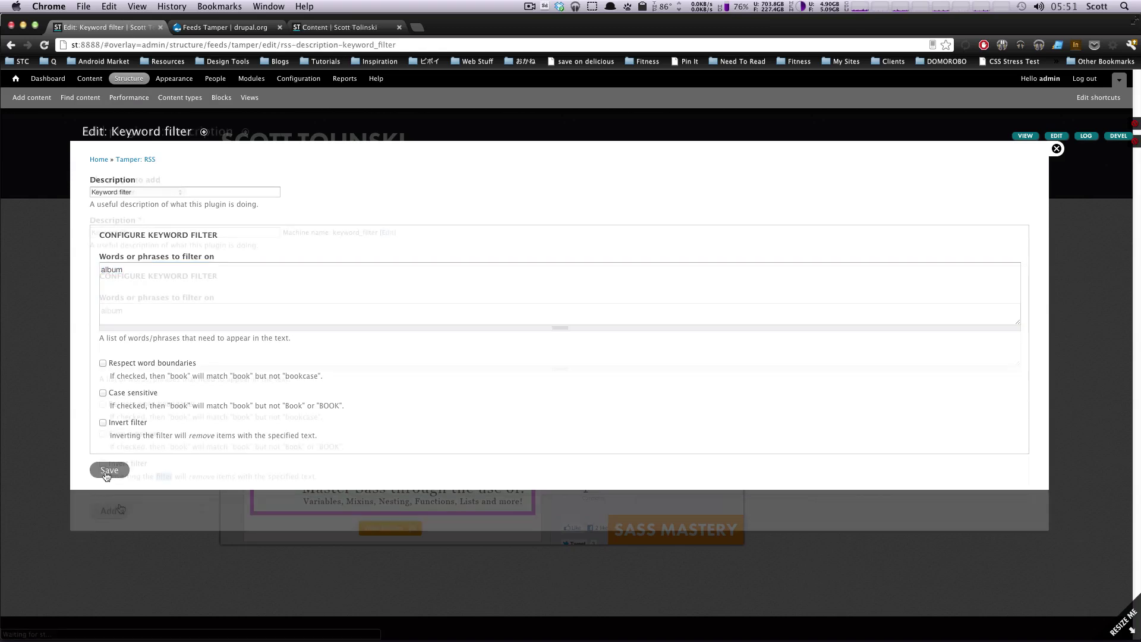
pyautogui.click(108, 470)
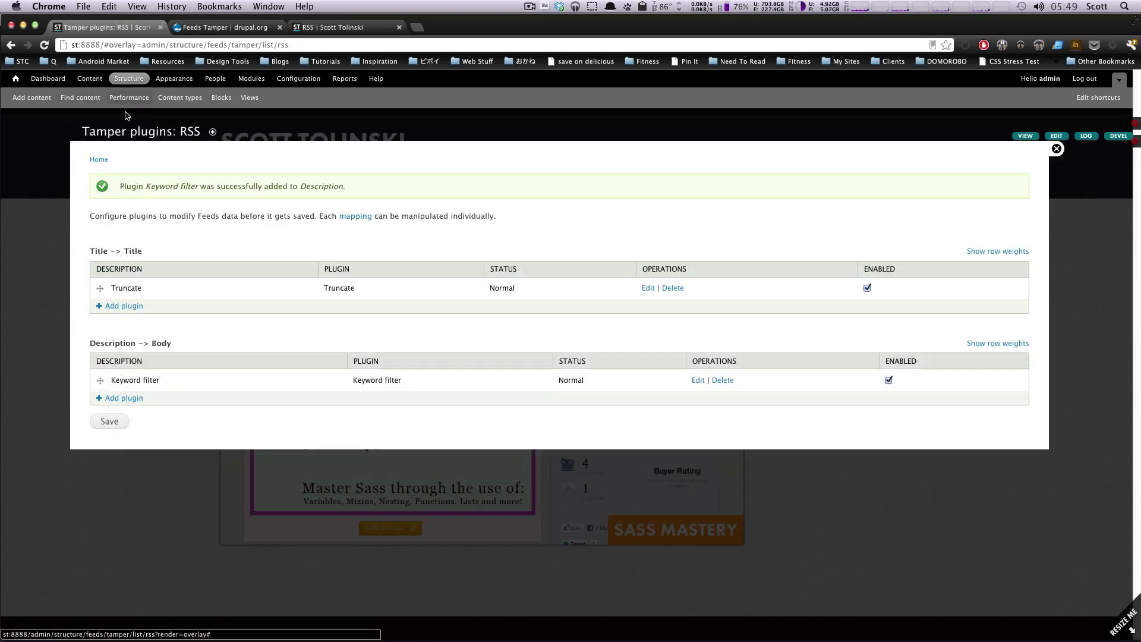
# Save the tamper settings and re-import the RSS feed, creating 3 nodes for 14 items total
pyautogui.click(101, 422)
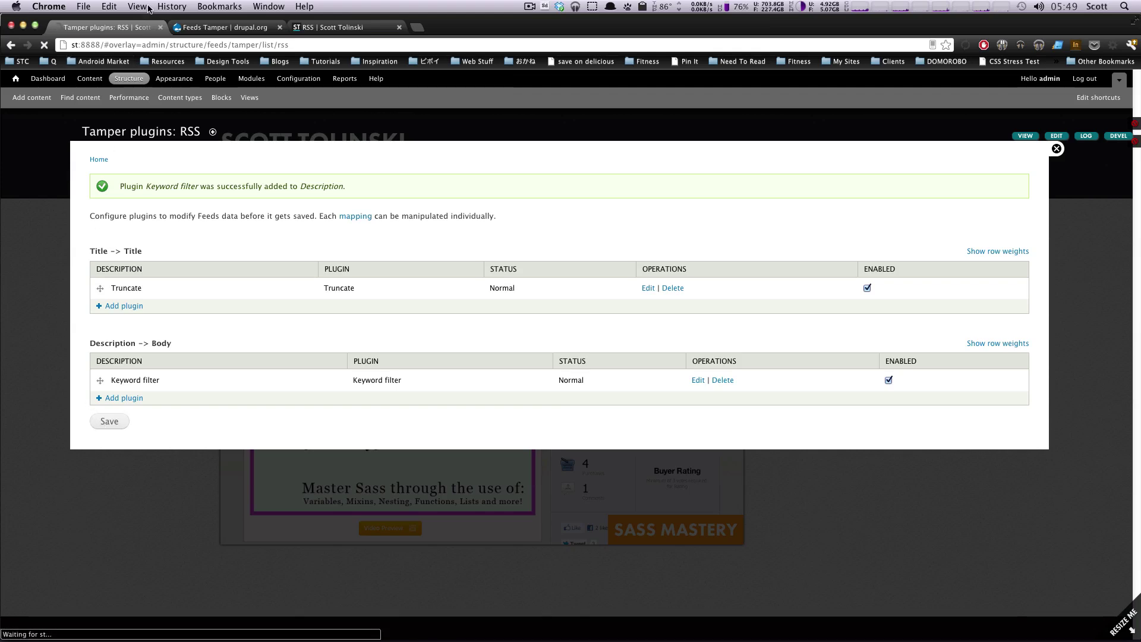
pyautogui.click(135, 82)
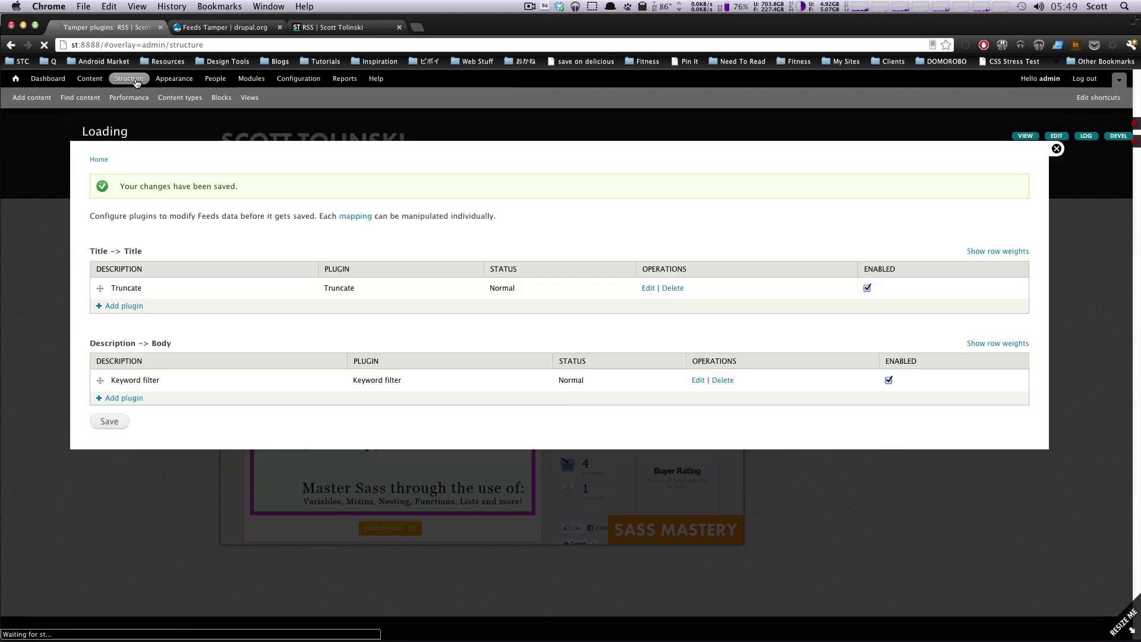
pyautogui.click(137, 252)
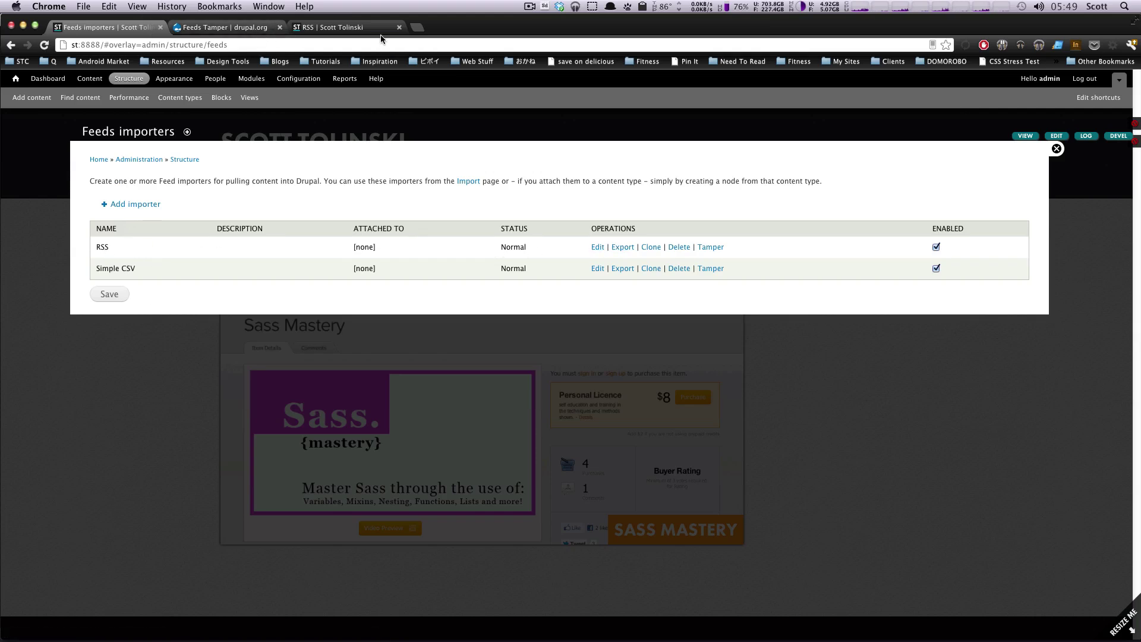
pyautogui.click(357, 28)
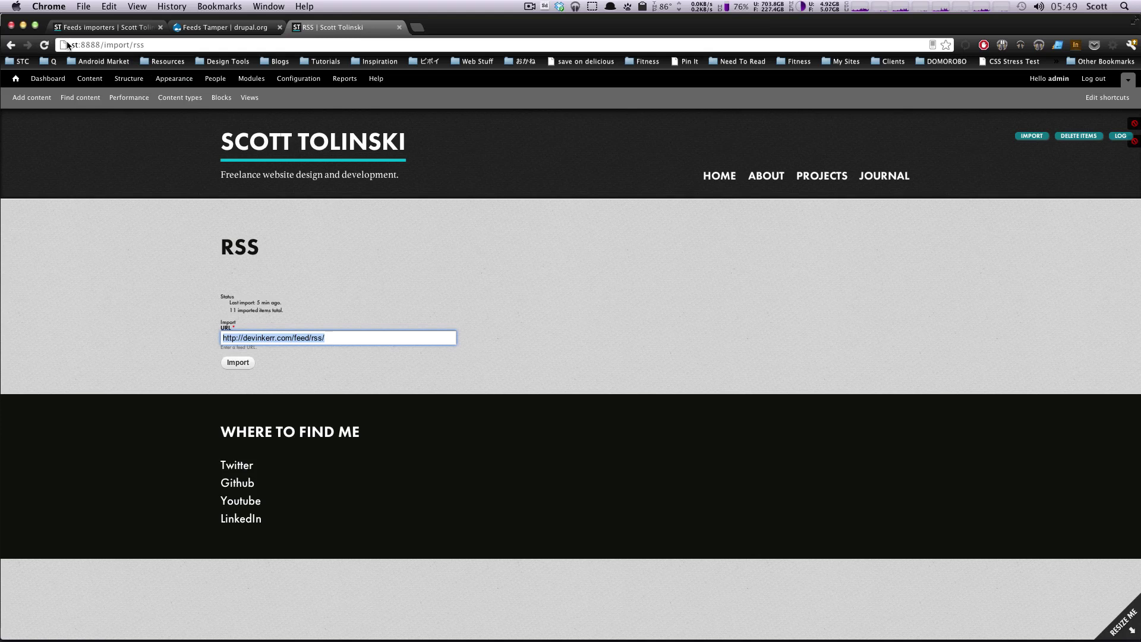
pyautogui.click(68, 46)
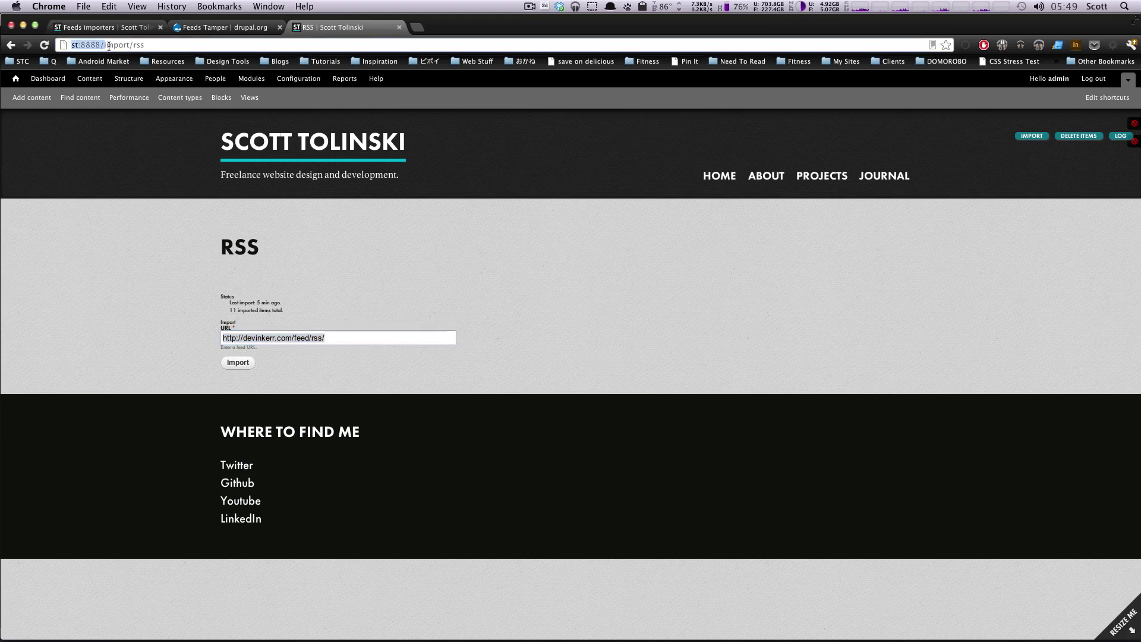
pyautogui.click(220, 343)
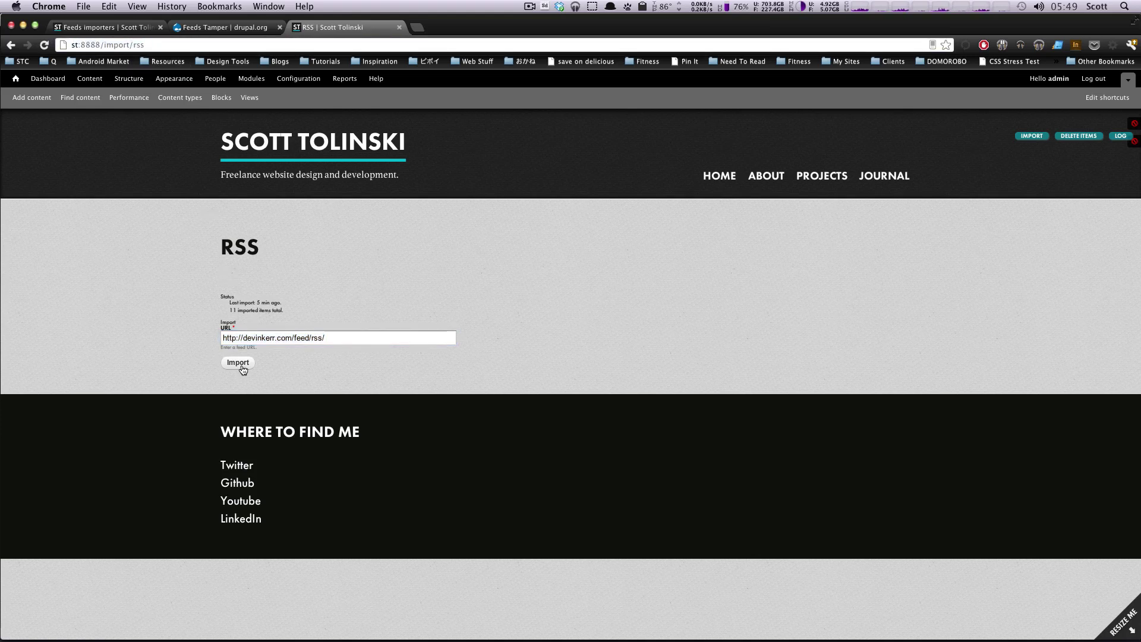
pyautogui.click(242, 366)
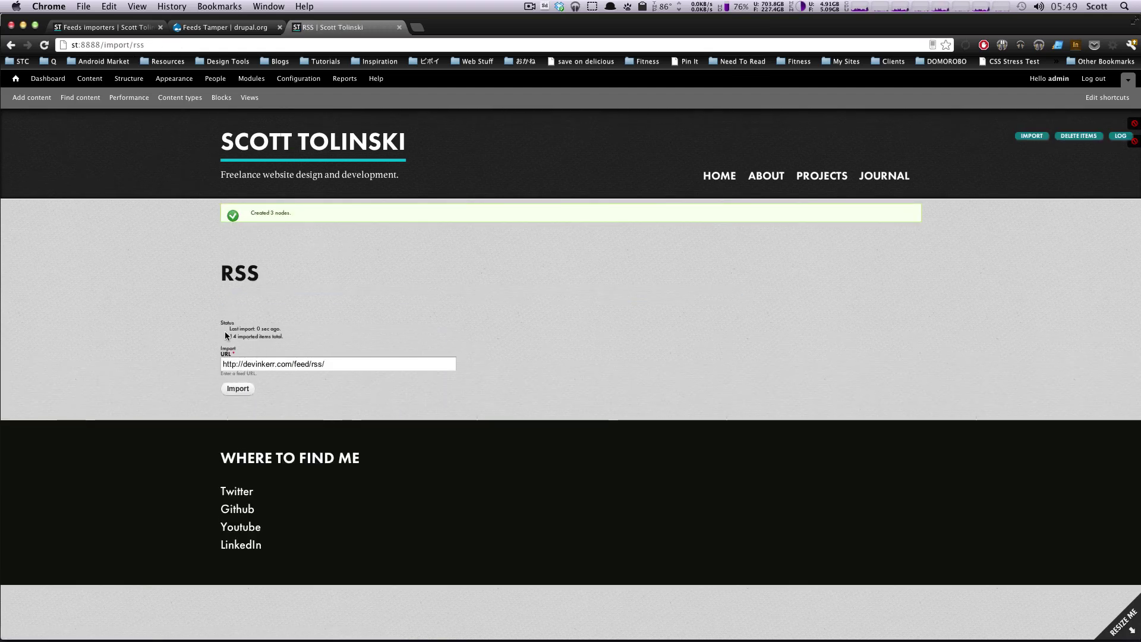
pyautogui.tripleClick(225, 334)
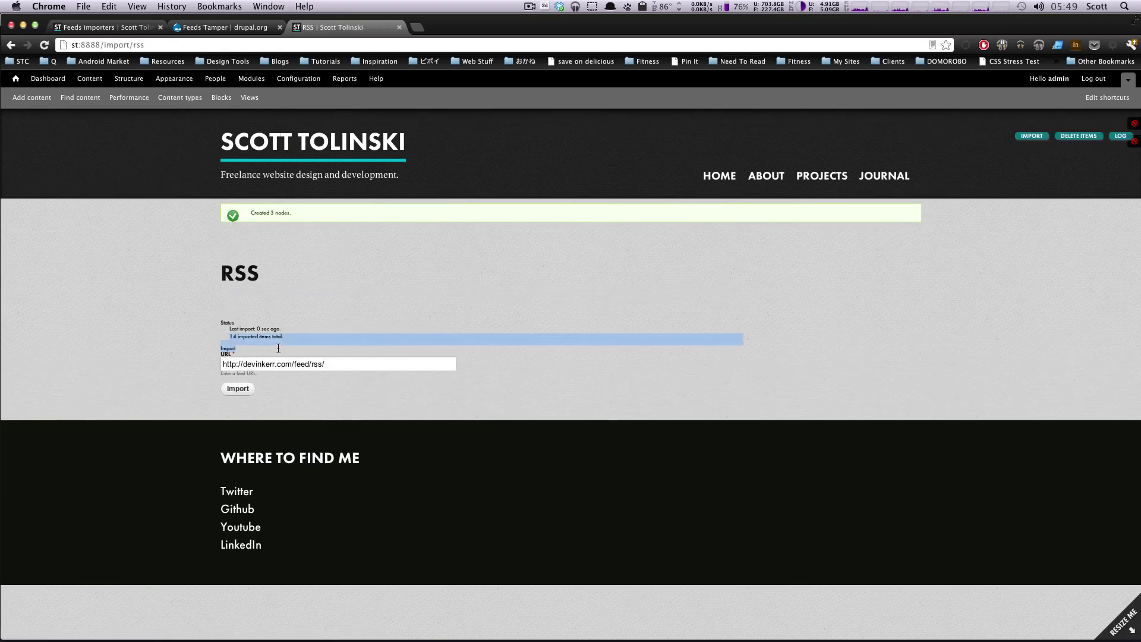
# Open the 'Anna ...' feed item from the content list and check 'album' in its body text
pyautogui.click(76, 98)
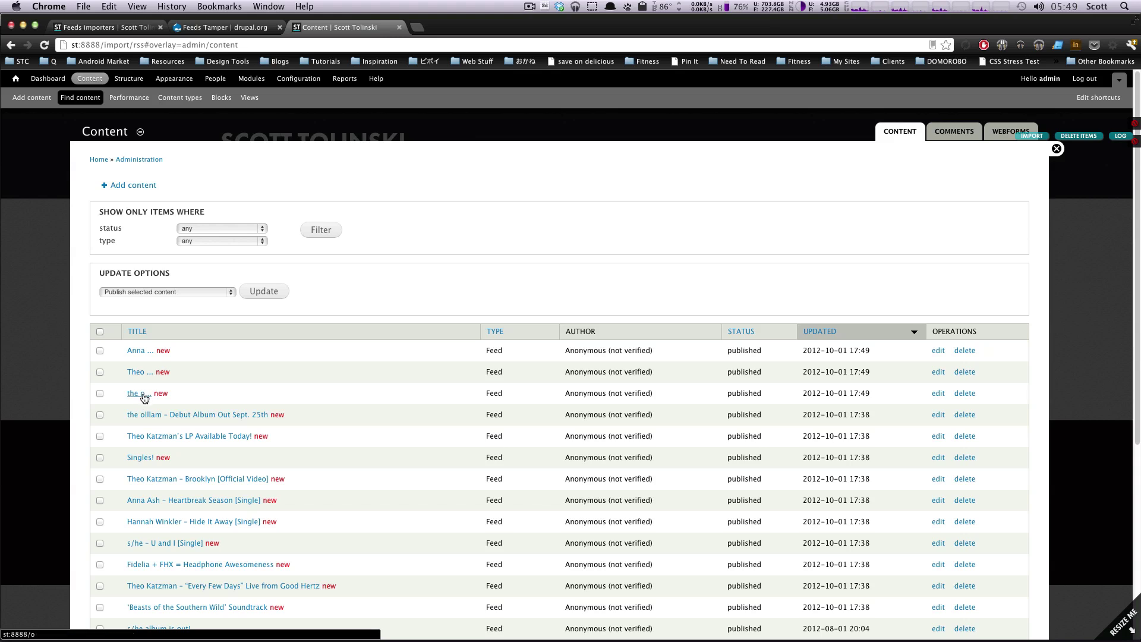
pyautogui.click(940, 354)
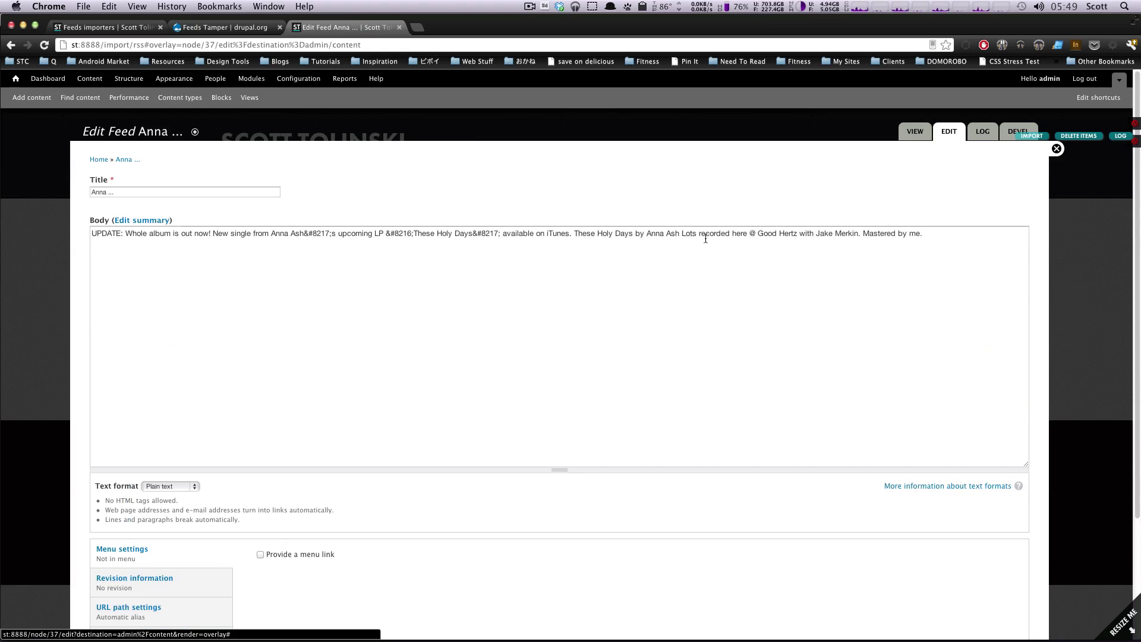
pyautogui.moveTo(922, 234); pyautogui.dragTo(316, 257)
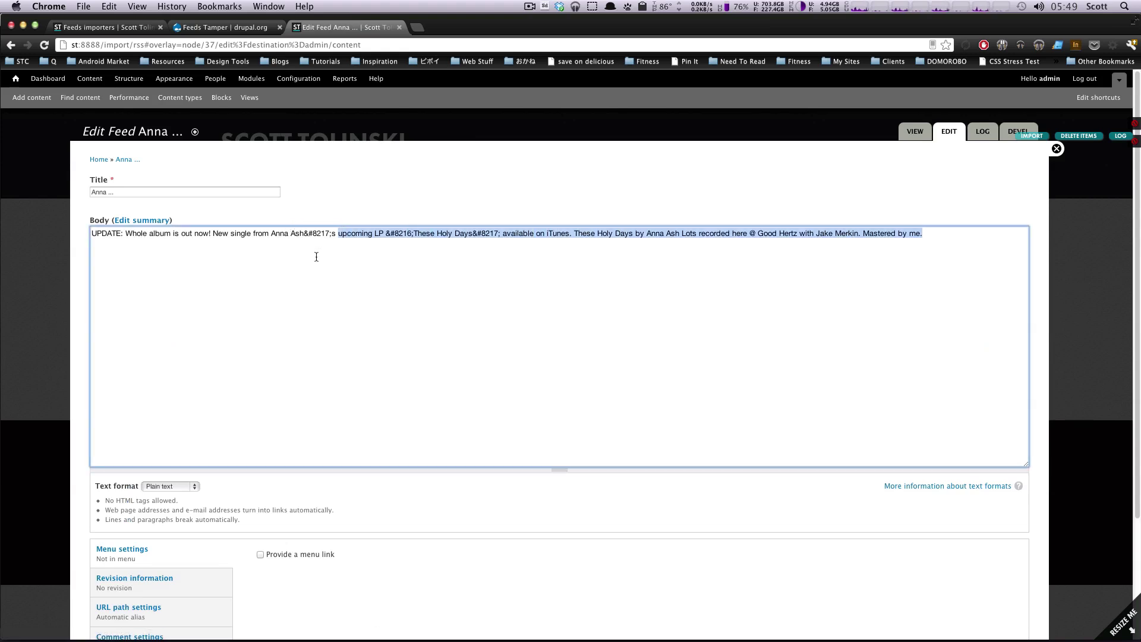
pyautogui.press('Right')
pyautogui.doubleClick(160, 234)
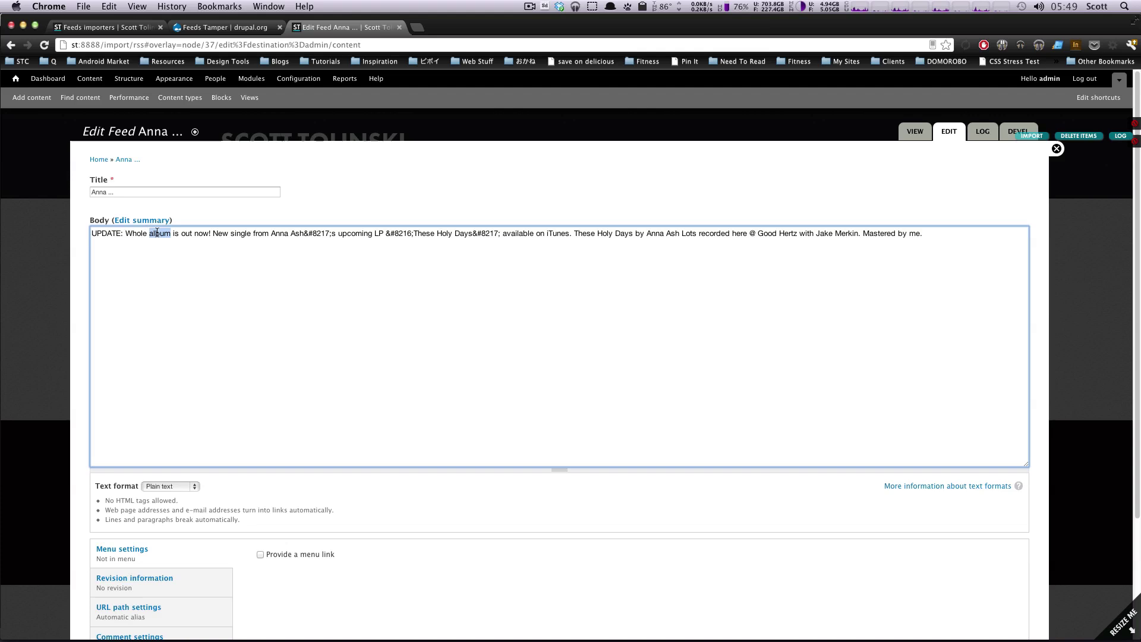
pyautogui.press('super+bracketleft')
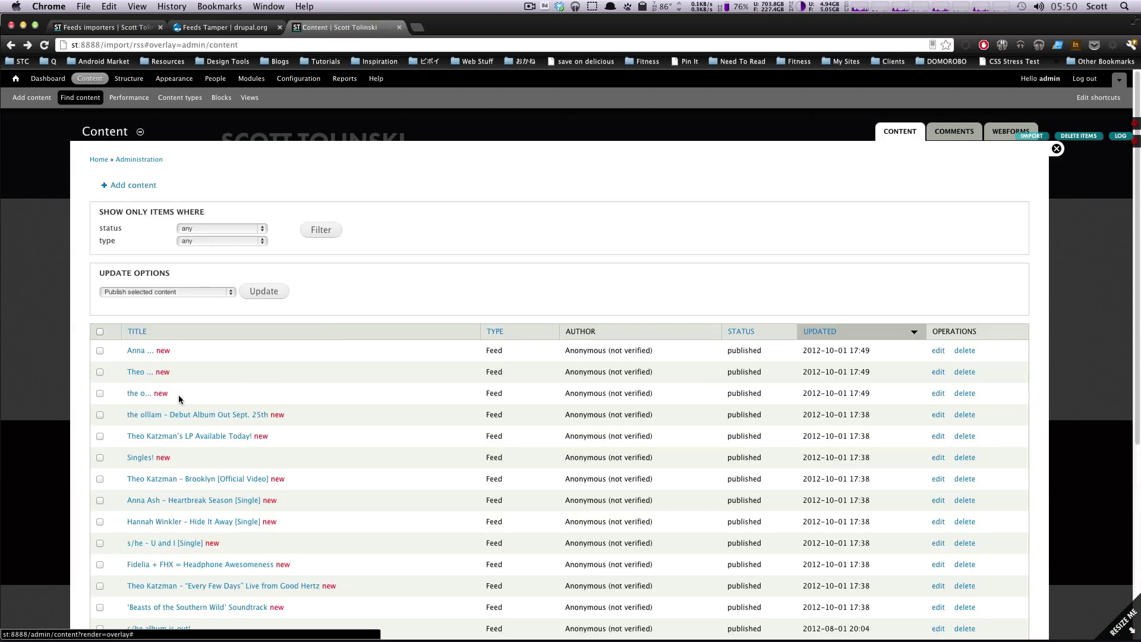
pyautogui.click(138, 372)
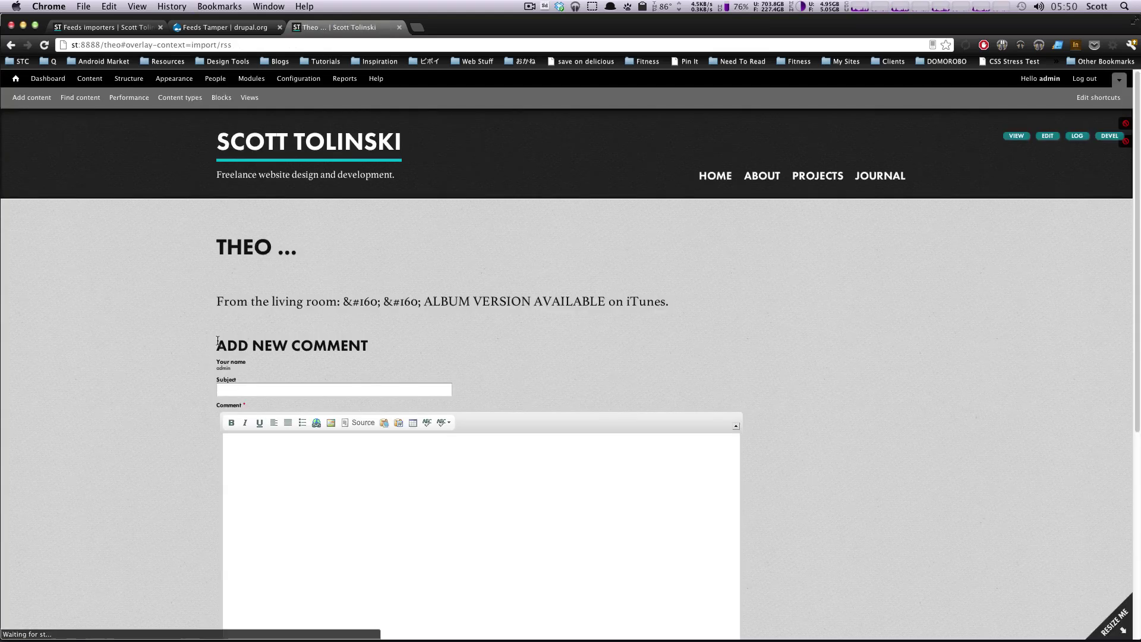
pyautogui.press('super+f')
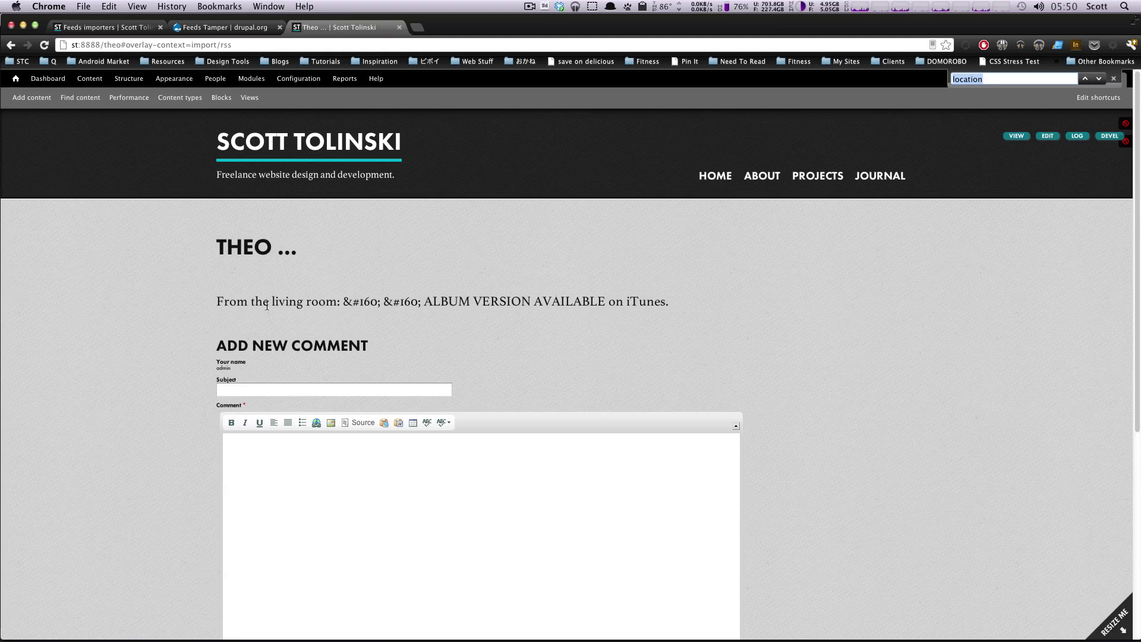
pyautogui.press('super+bracketleft')
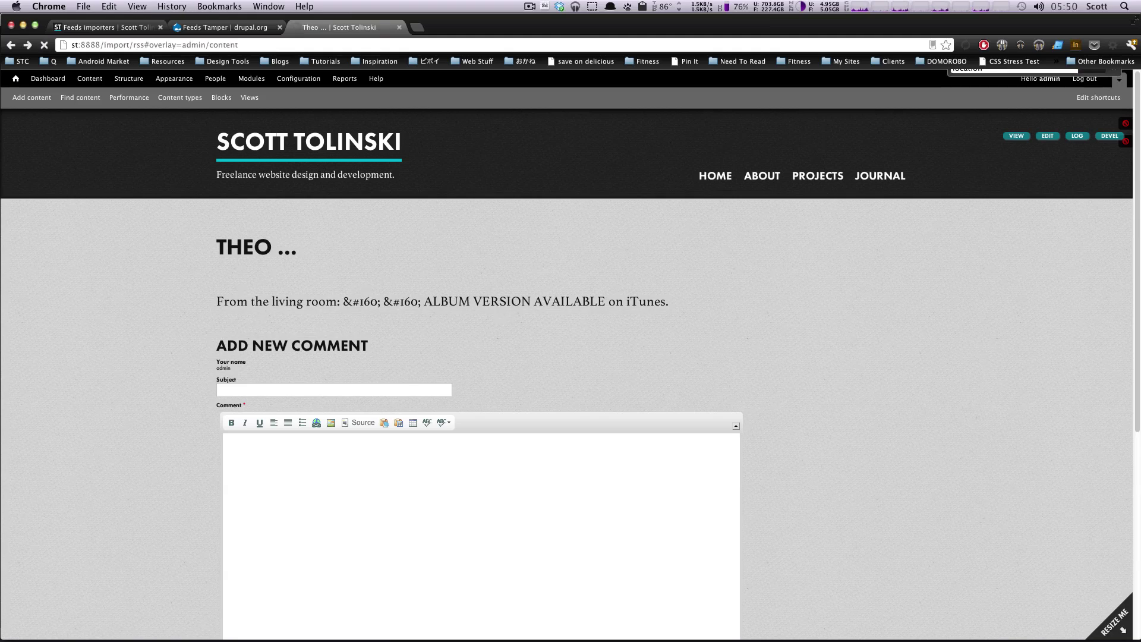
pyautogui.scroll(-2, 208, 372)
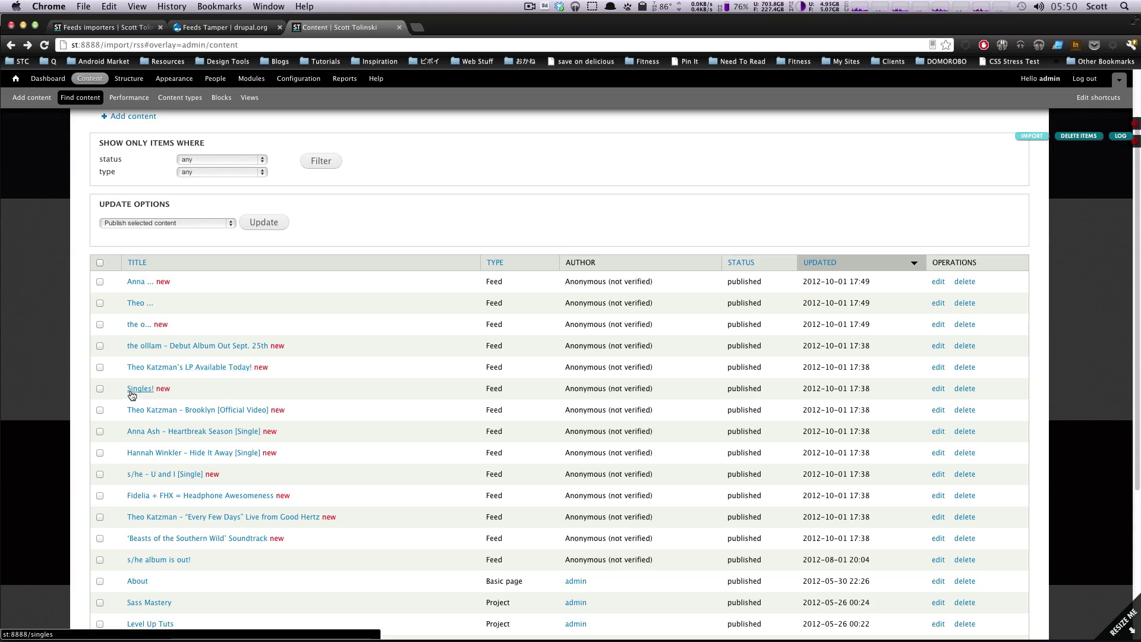
pyautogui.click(940, 390)
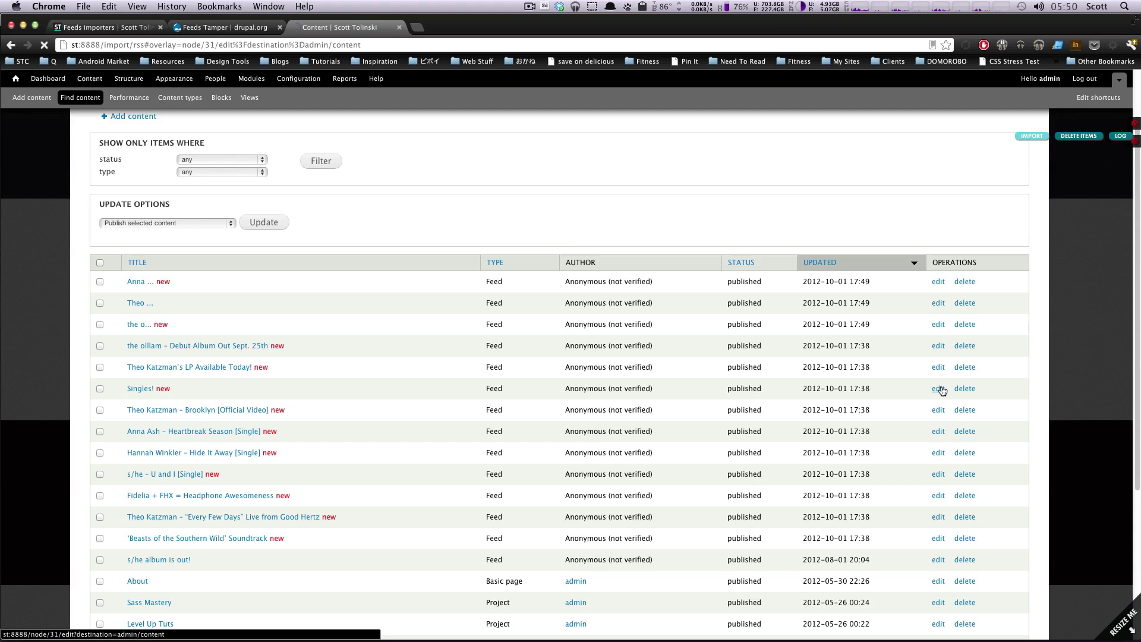
pyautogui.click(272, 284)
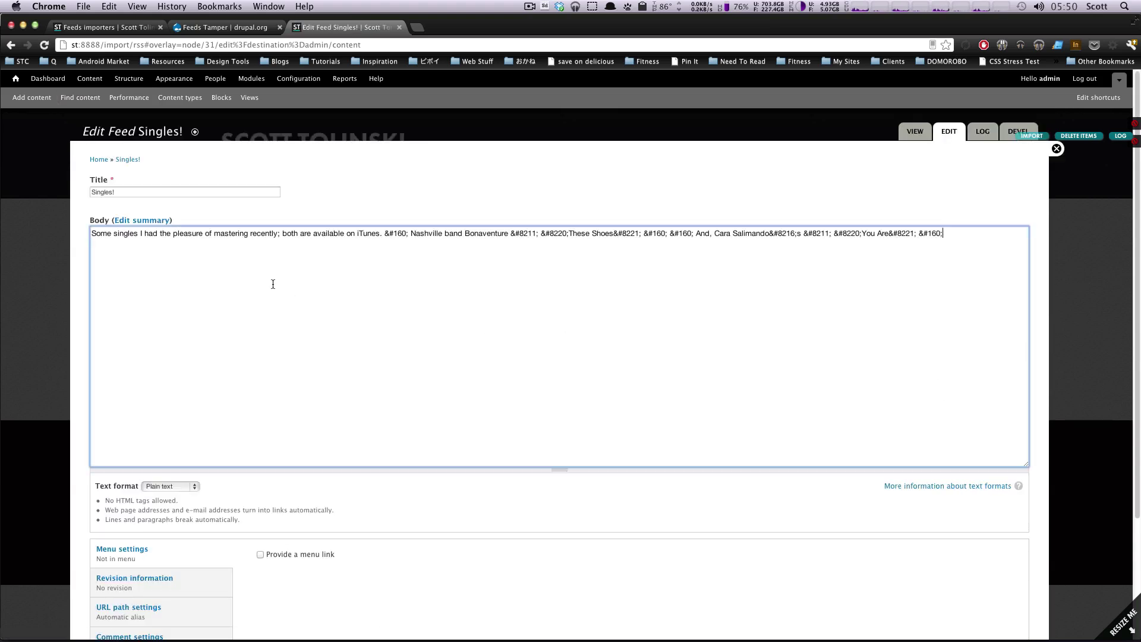
pyautogui.press('super+f')
pyautogui.write('albu')
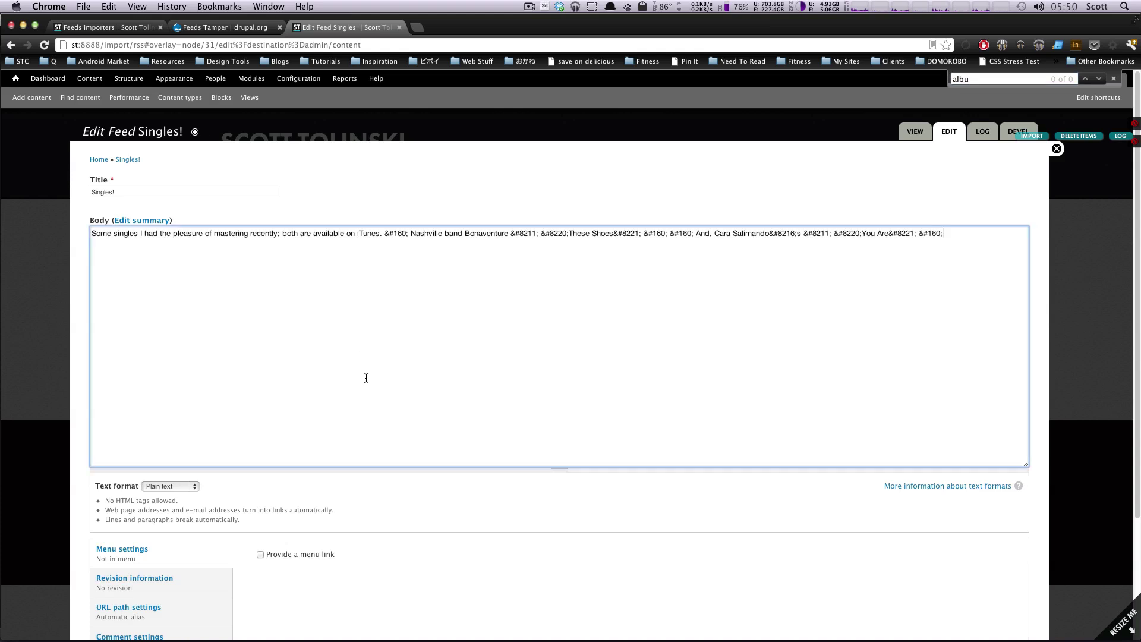
pyautogui.press('super+bracketleft')
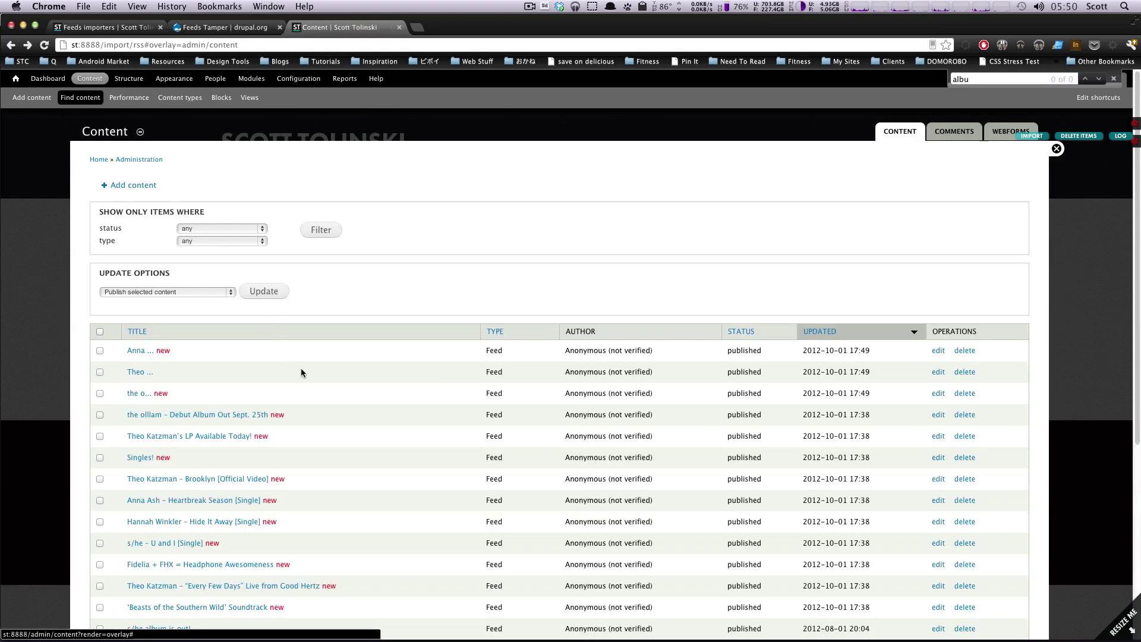